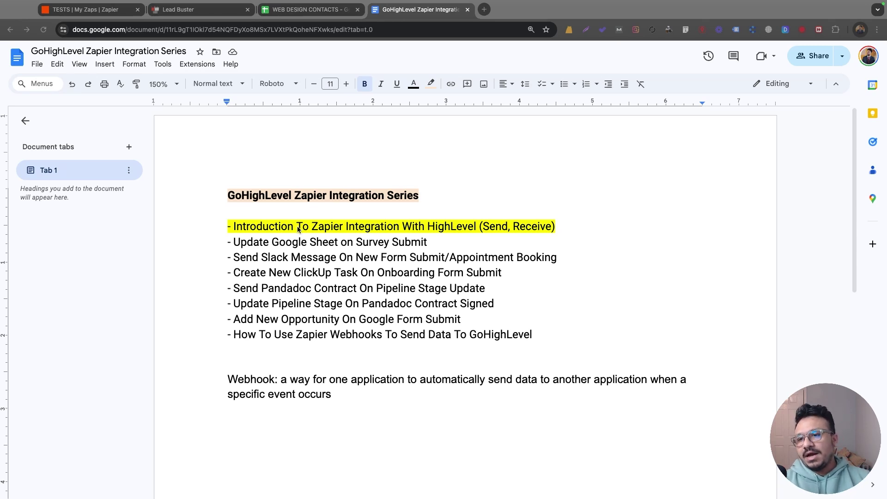
# Scroll through the Lead Buster Web Design Survey slides down to Slide 6's contact form
pyautogui.moveTo(232, 242); pyautogui.dragTo(346, 240)
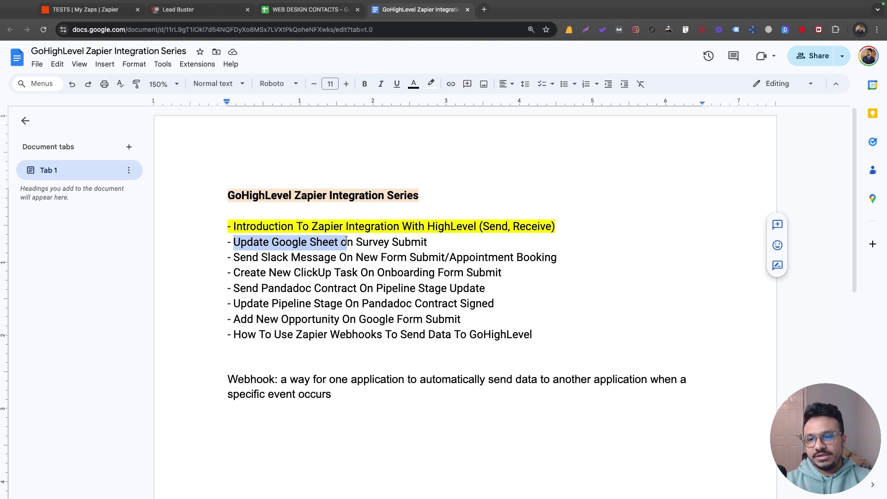
pyautogui.click(346, 242)
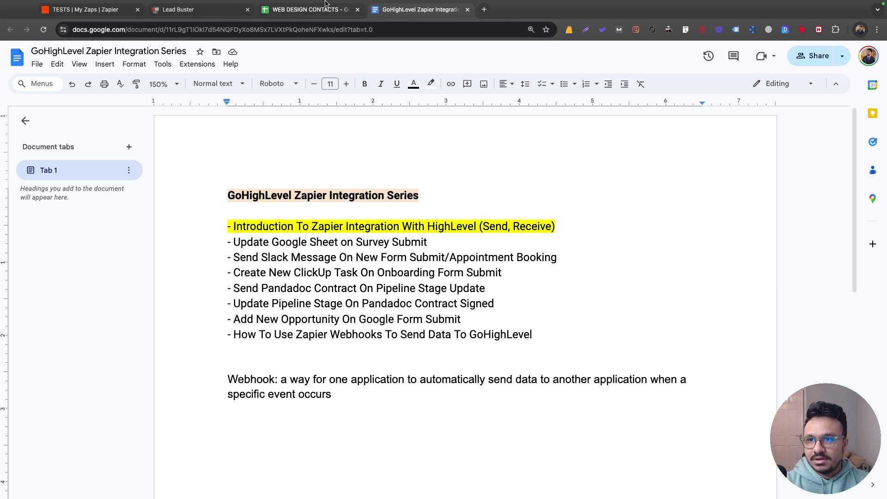
pyautogui.click(209, 14)
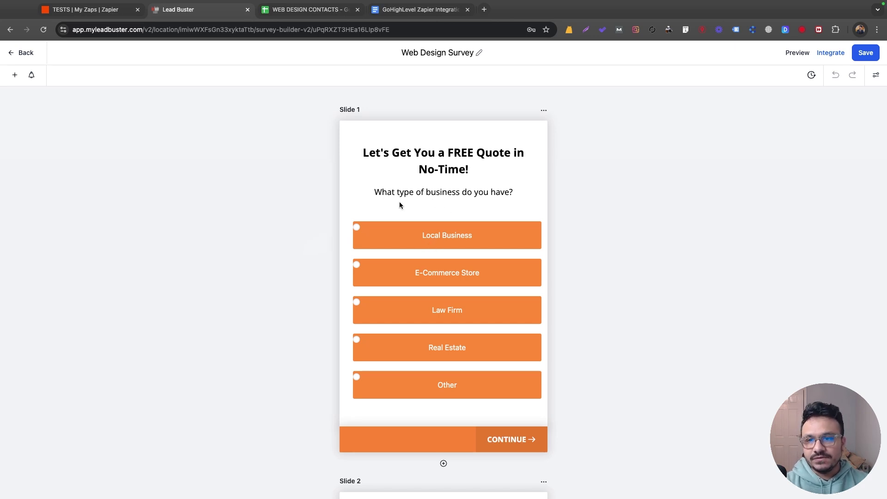
pyautogui.scroll(-5, 524, 248)
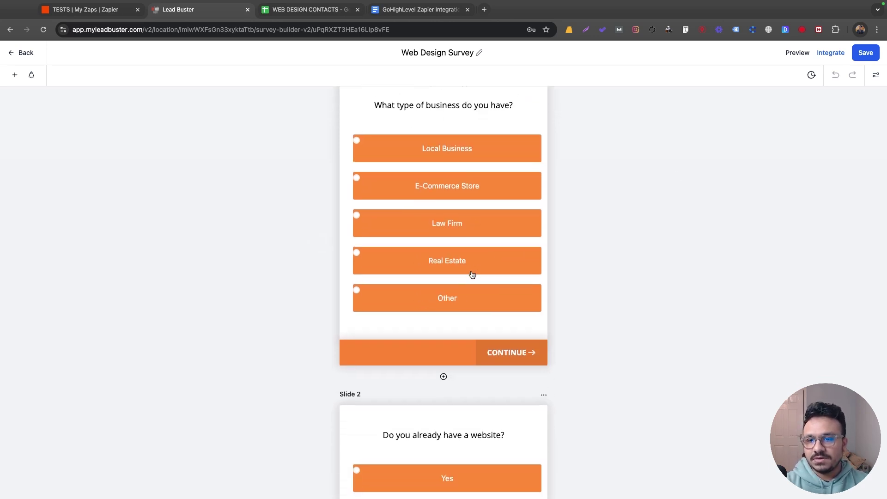
pyautogui.scroll(-6, 554, 273)
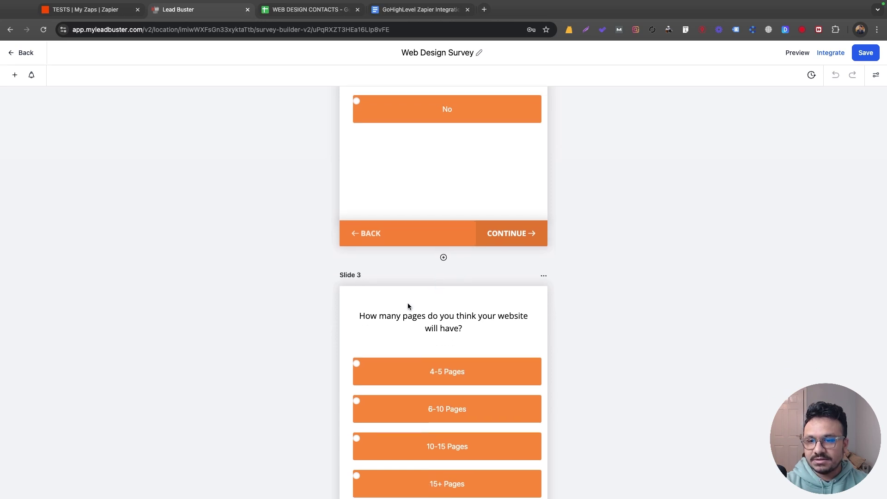
pyautogui.scroll(-5, 552, 302)
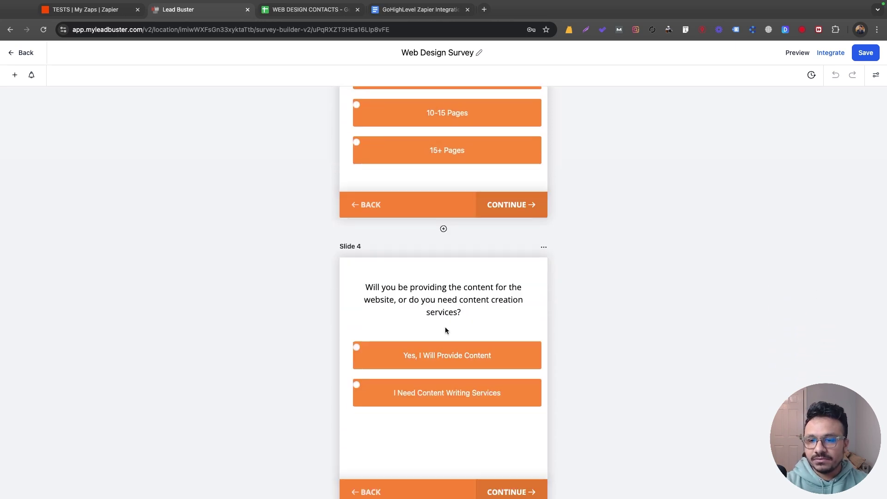
pyautogui.scroll(-5, 441, 325)
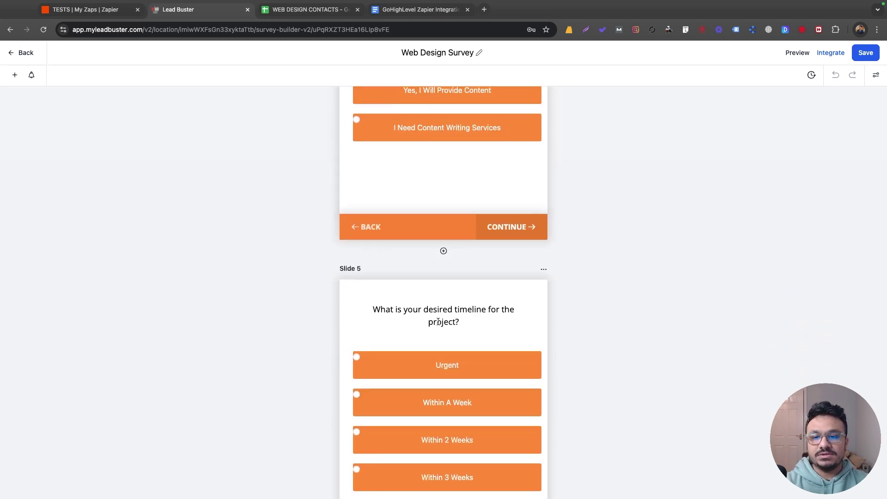
pyautogui.scroll(-8, 439, 323)
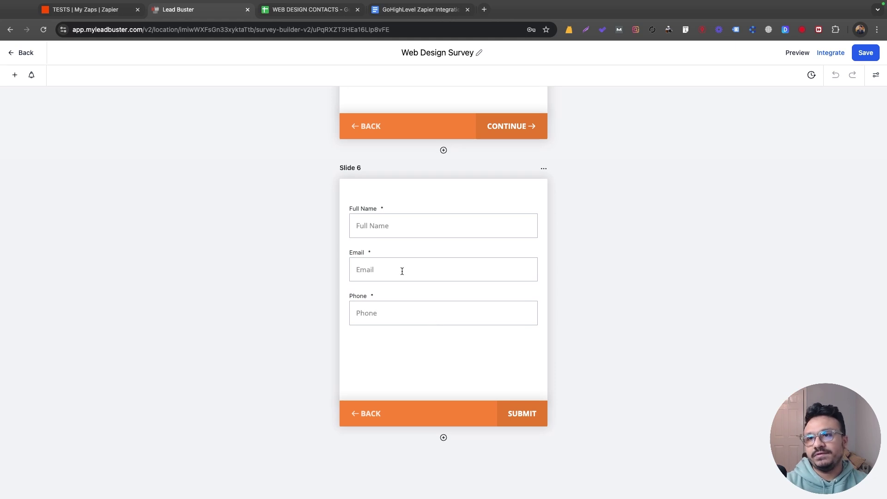
pyautogui.click(307, 9)
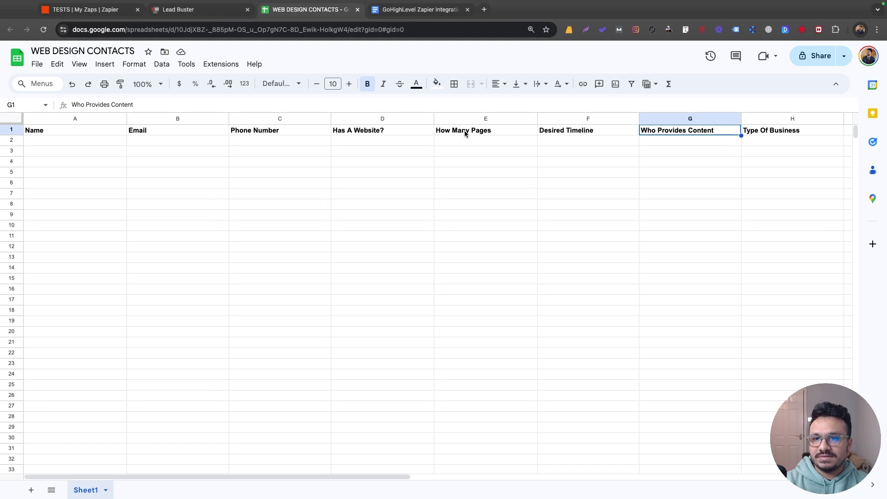
# Drag the Type Of Business column from H to D, after Phone Number, and select A2:H2
pyautogui.click(762, 120)
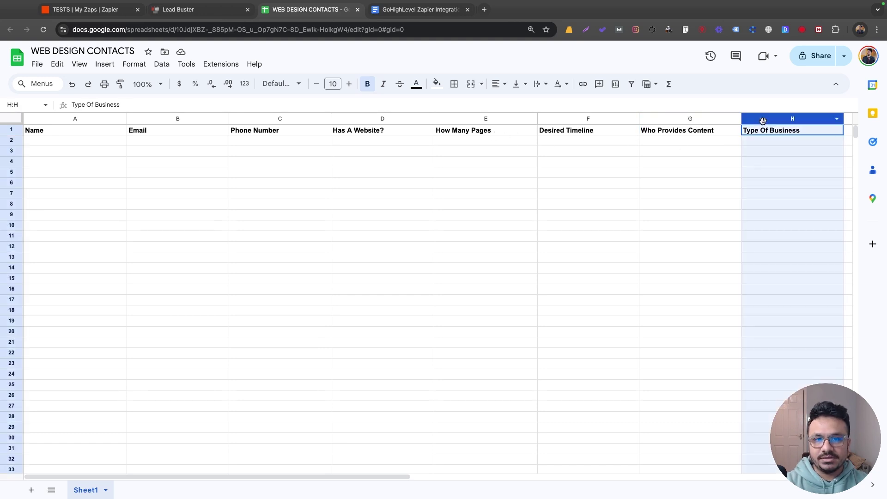
pyautogui.moveTo(762, 121); pyautogui.dragTo(333, 121)
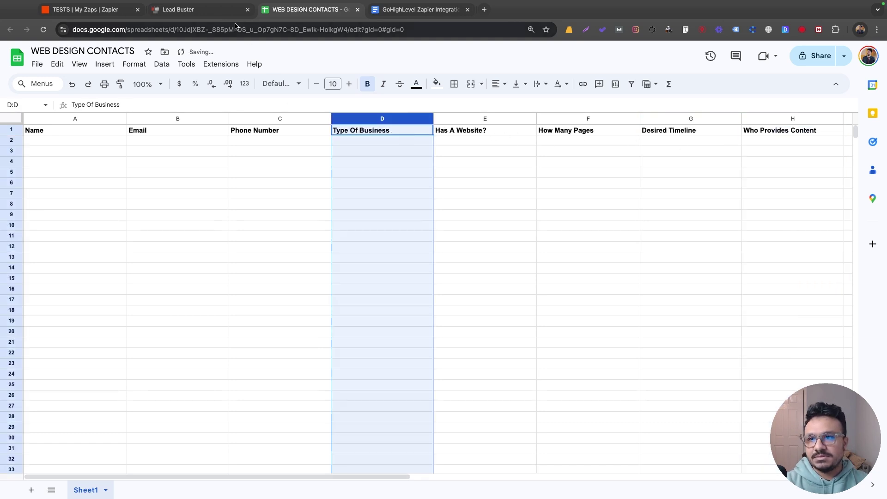
pyautogui.moveTo(189, 2)
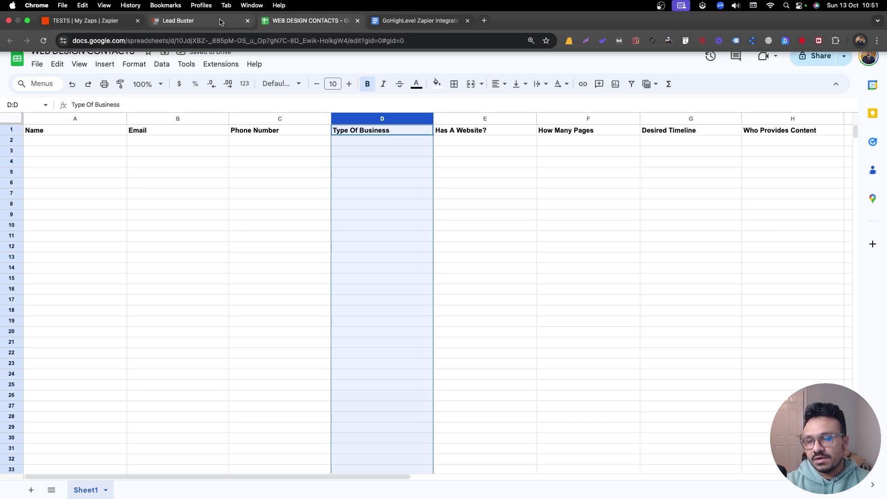
pyautogui.click(329, 143)
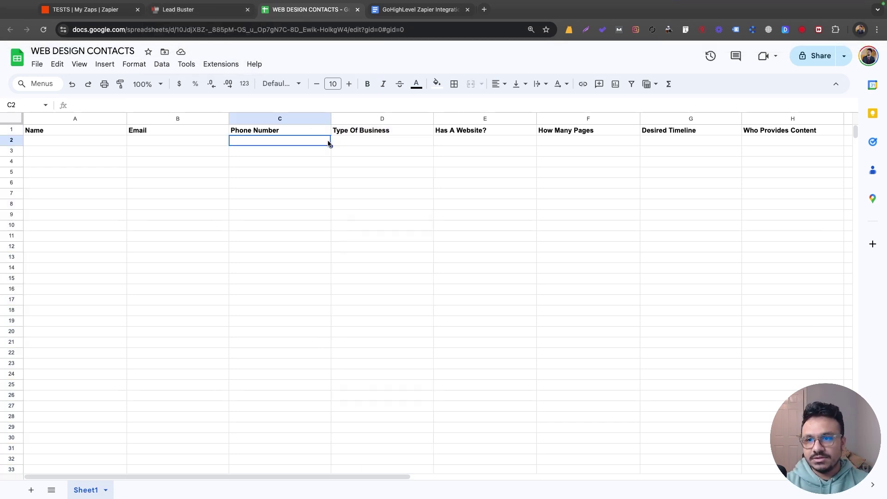
pyautogui.moveTo(119, 141); pyautogui.dragTo(781, 146)
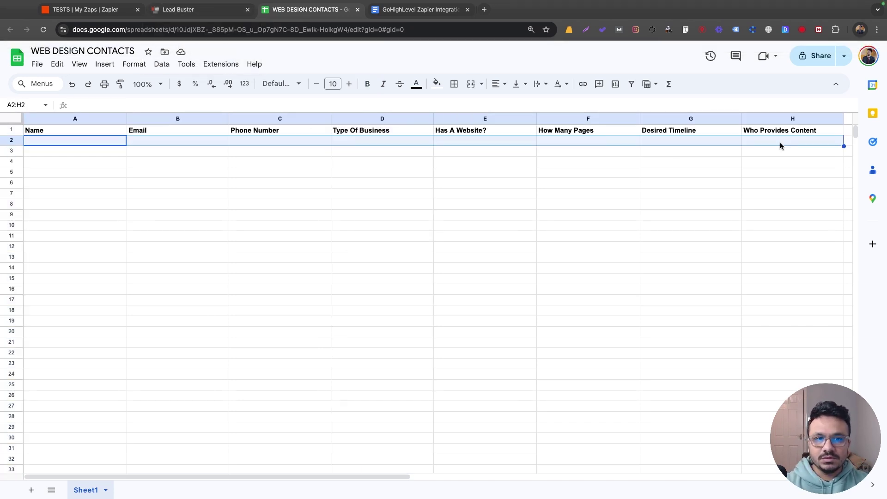
pyautogui.click(176, 13)
pyautogui.click(296, 17)
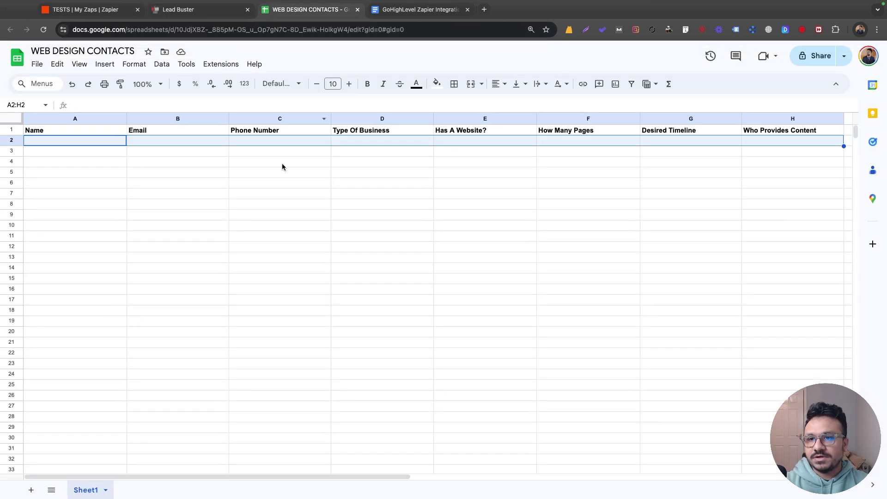
pyautogui.click(88, 9)
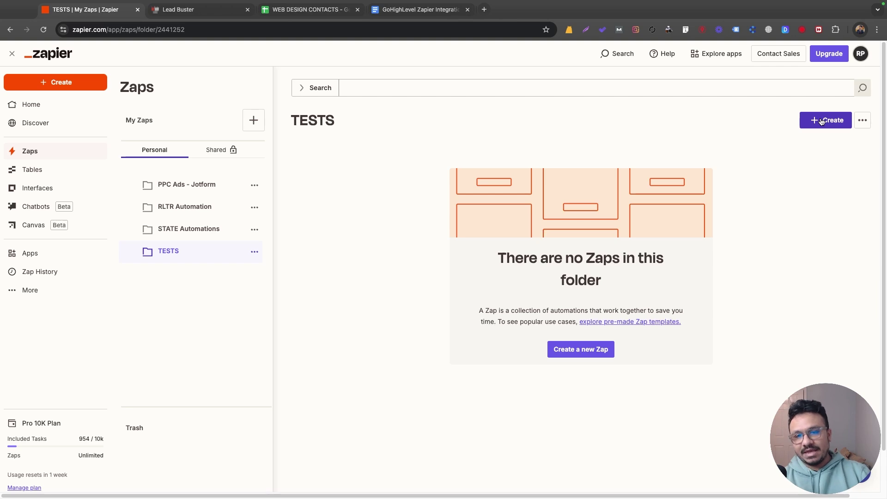
# Create a new Zap titled '1. Update Google Sheet' and start setting up its trigger
pyautogui.click(821, 122)
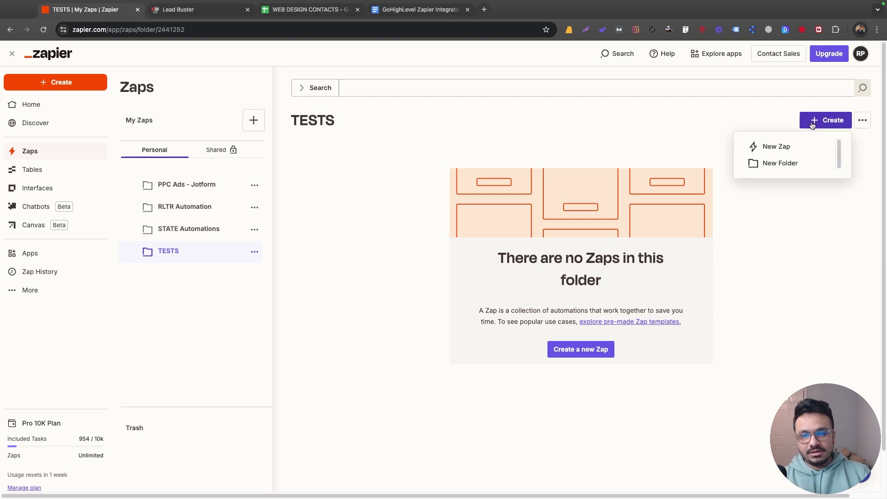
pyautogui.click(785, 151)
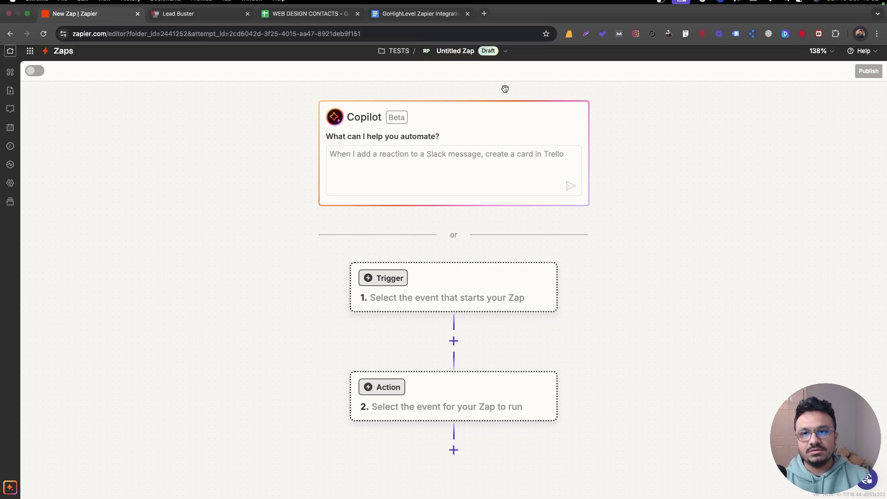
pyautogui.click(453, 52)
pyautogui.click(449, 77)
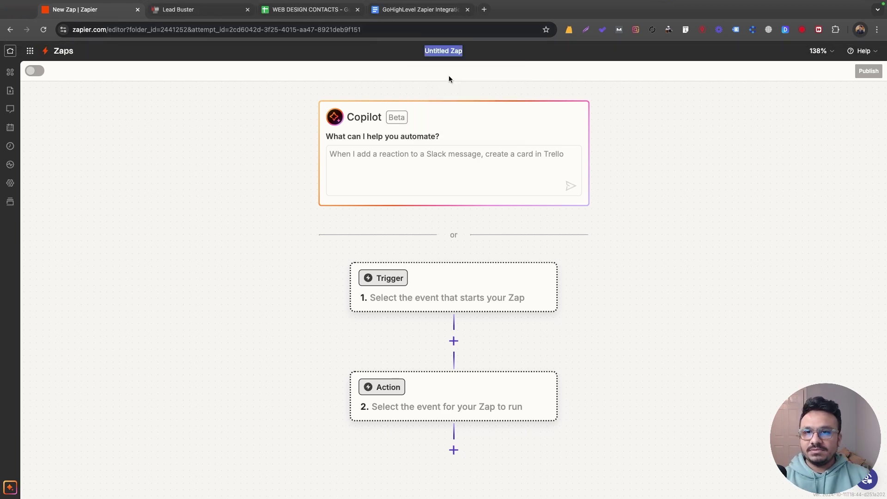
pyautogui.write('1. Update Go')
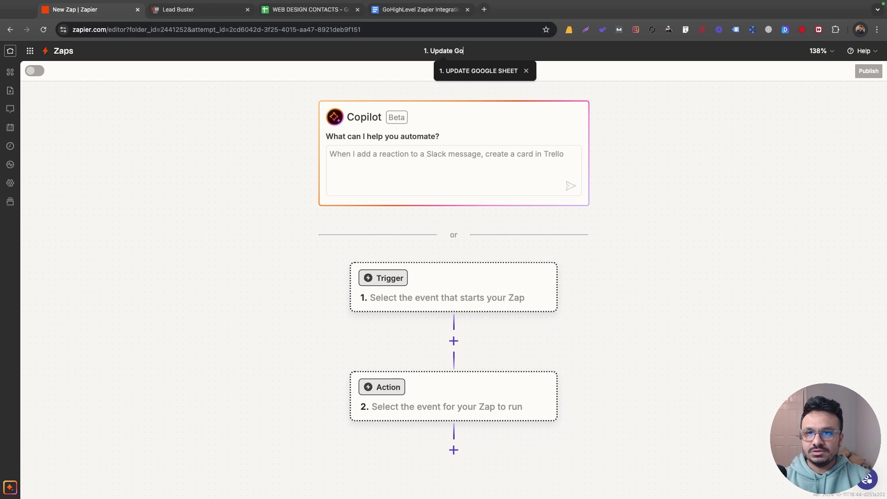
pyautogui.write('ogle Sheet')
pyautogui.press('Return')
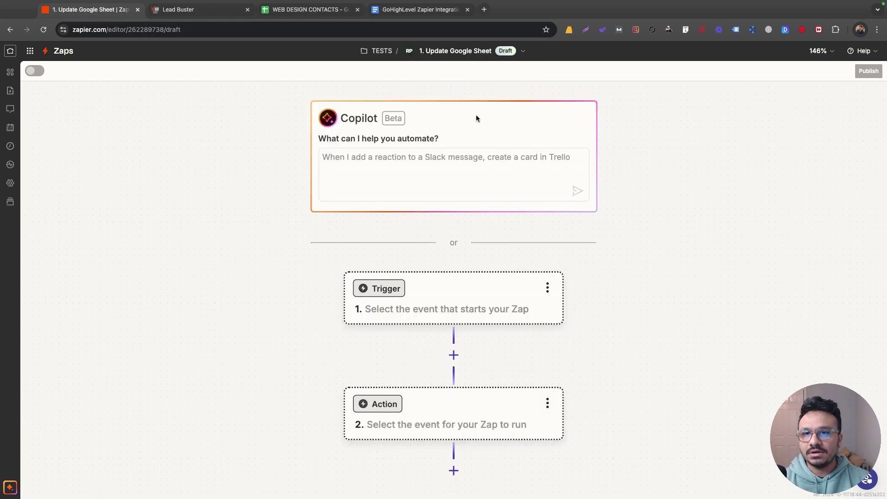
pyautogui.scroll(-3, 422, 160)
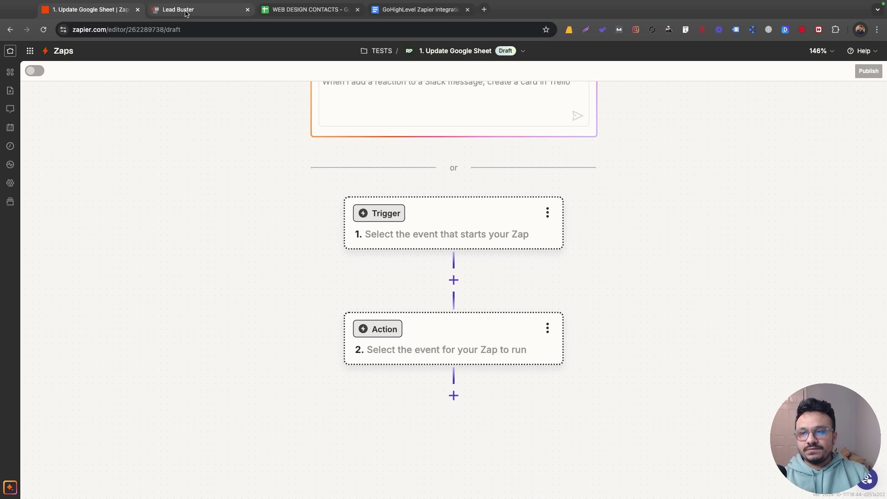
pyautogui.click(455, 243)
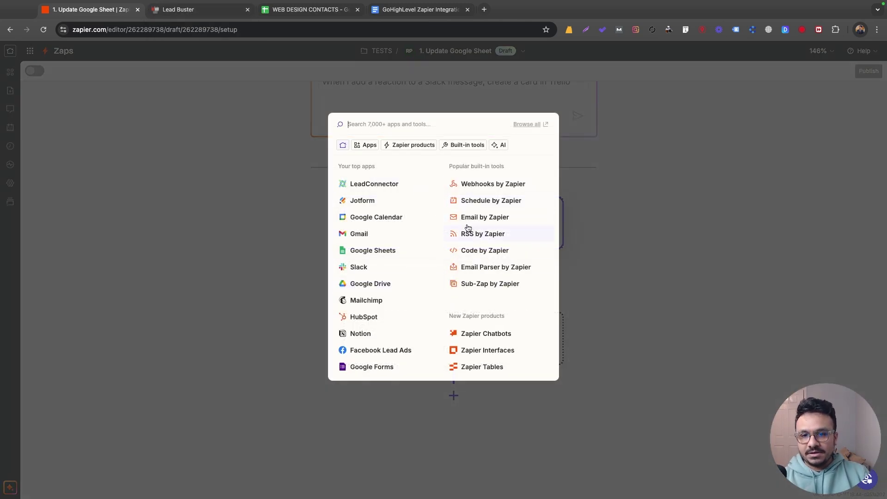
# Try LeadConnector as the trigger app and browse its trigger events
pyautogui.click(416, 185)
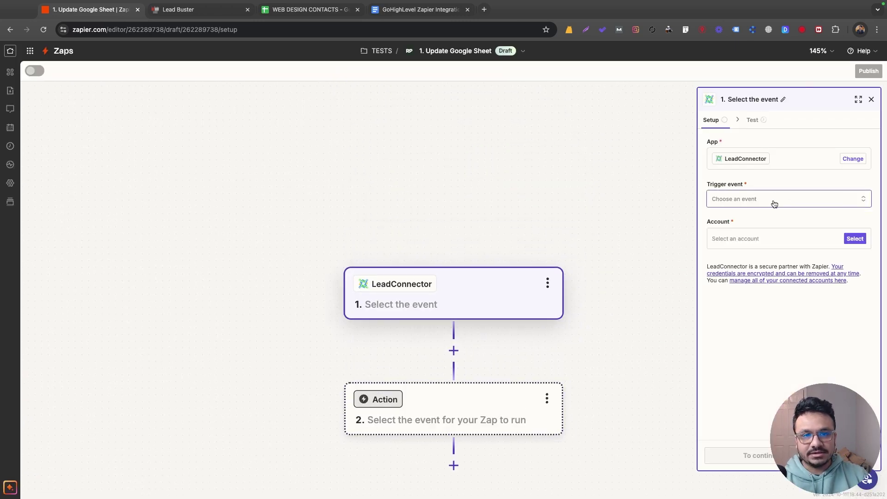
pyautogui.click(769, 203)
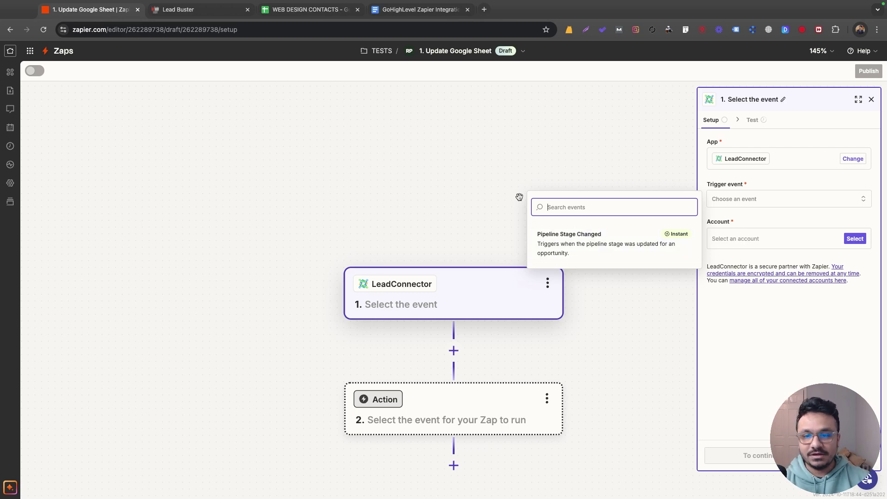
pyautogui.click(871, 99)
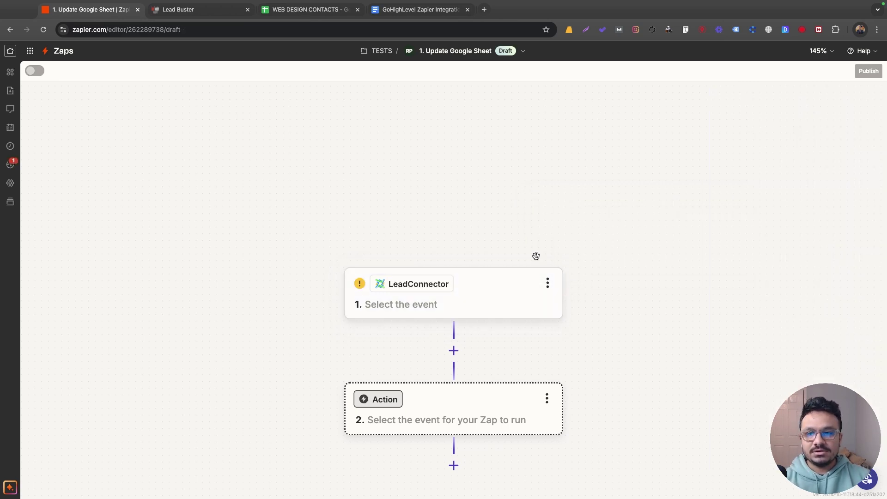
pyautogui.click(445, 287)
# Replace the trigger app with Webhooks by Zapier, found by searching 'web'
pyautogui.click(758, 159)
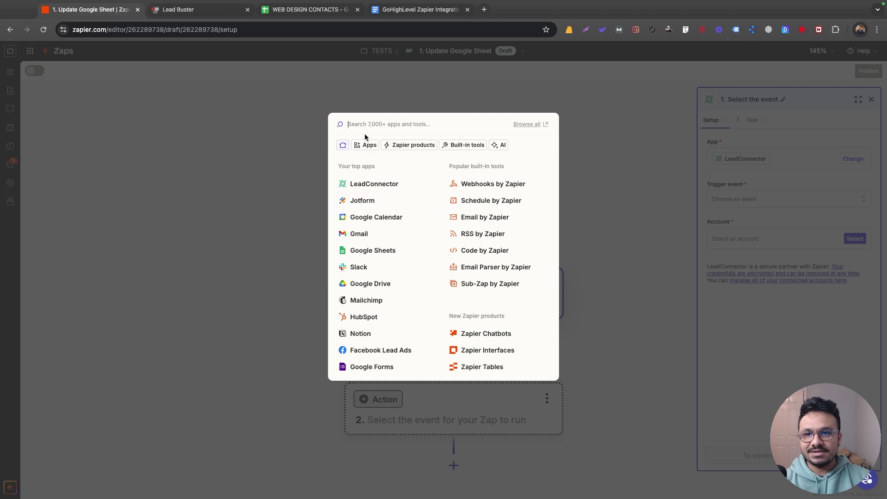
pyautogui.write('web')
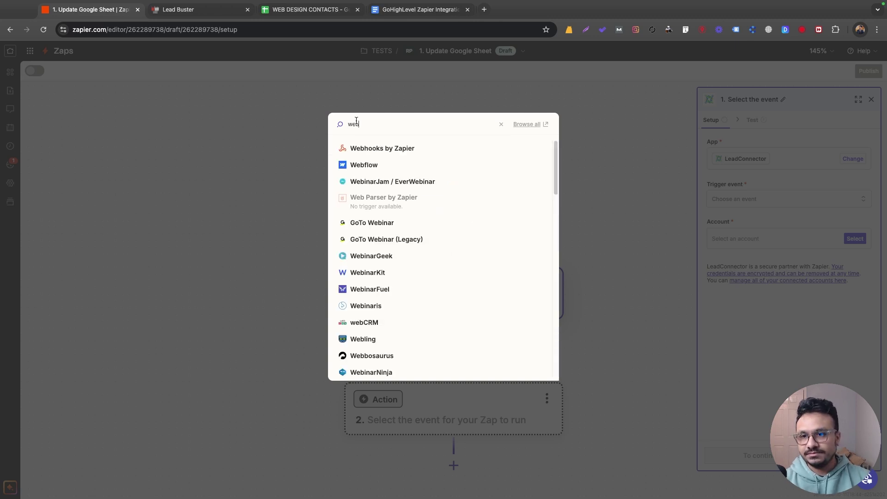
pyautogui.click(376, 148)
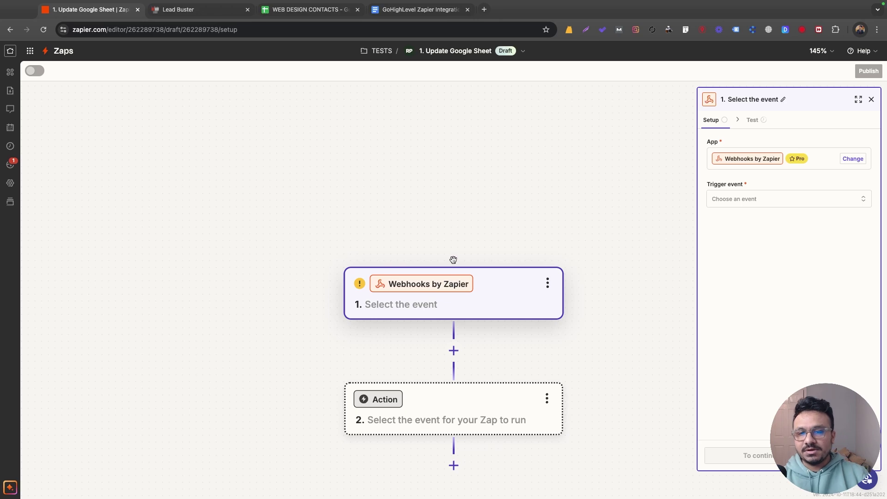
pyautogui.scroll(-3, 459, 251)
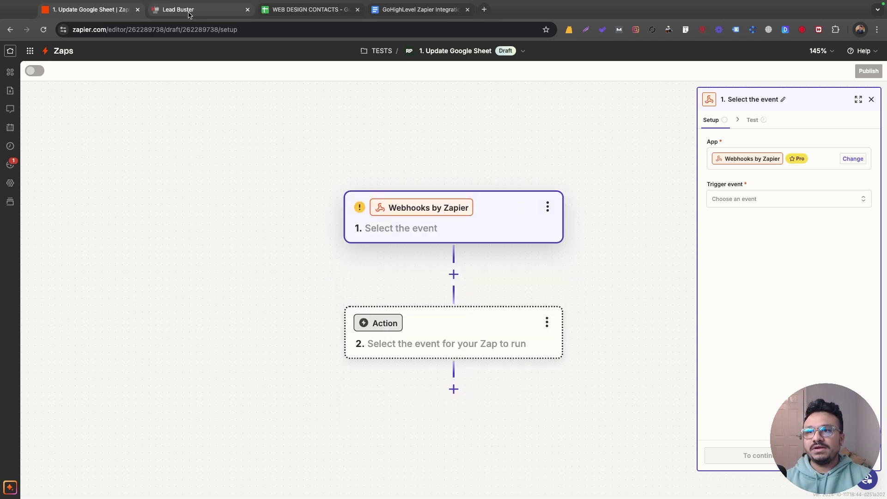
pyautogui.click(188, 15)
pyautogui.scroll(15, 329, 231)
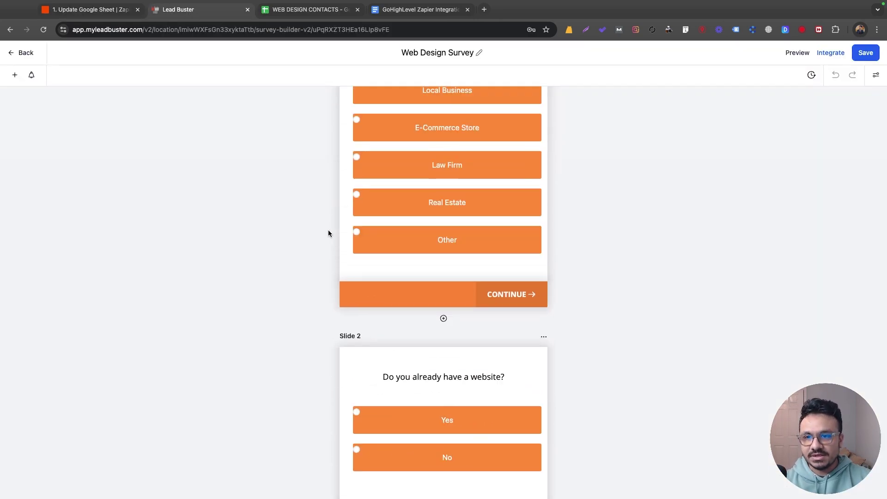
# Go to Lead Buster's Automation > Workflows list in the GHL Zapier Automation folder
pyautogui.scroll(3, 328, 233)
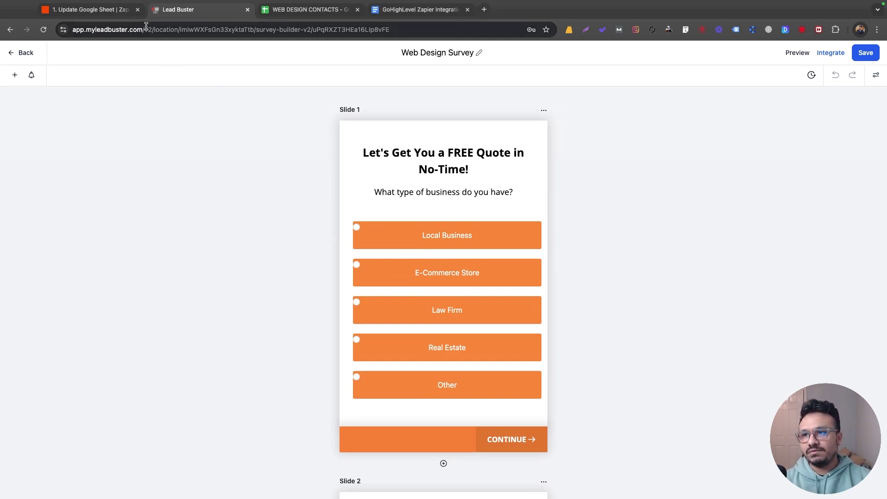
pyautogui.click(121, 11)
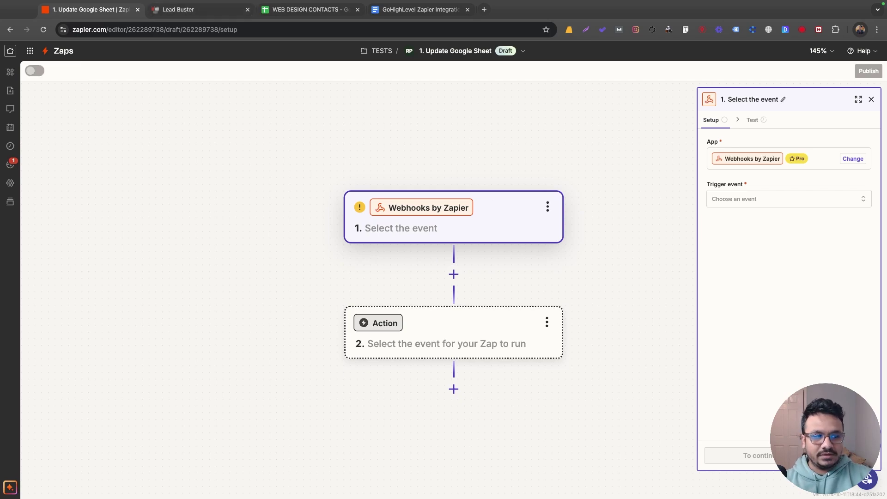
pyautogui.hotkey('ctrl', 'Tab')
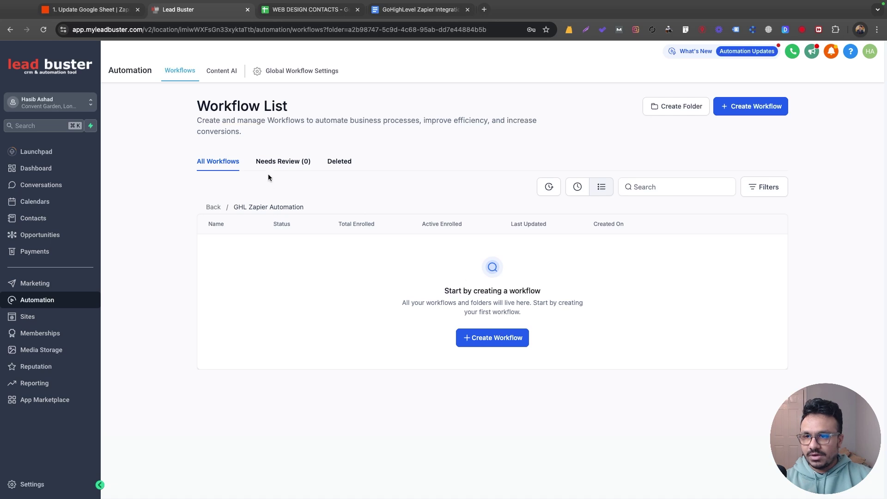
# Create a workflow from scratch named '1. Update Google Sheet On Survey Submit'
pyautogui.click(485, 337)
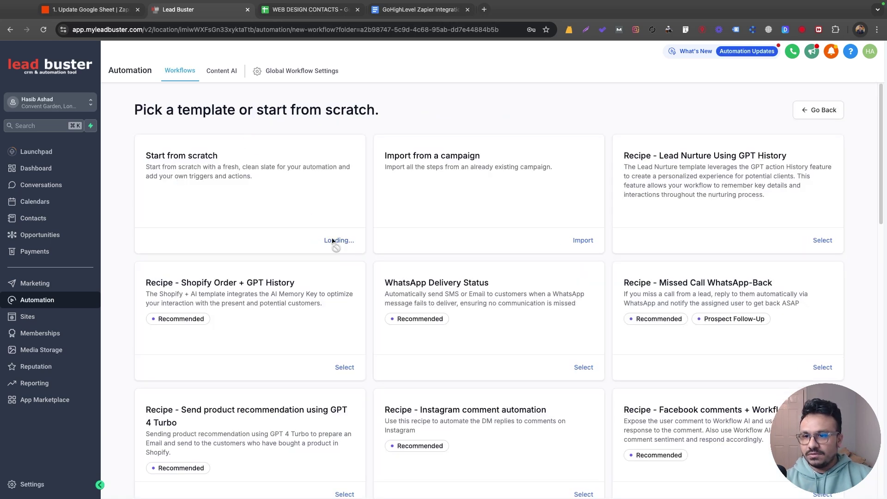
pyautogui.click(332, 242)
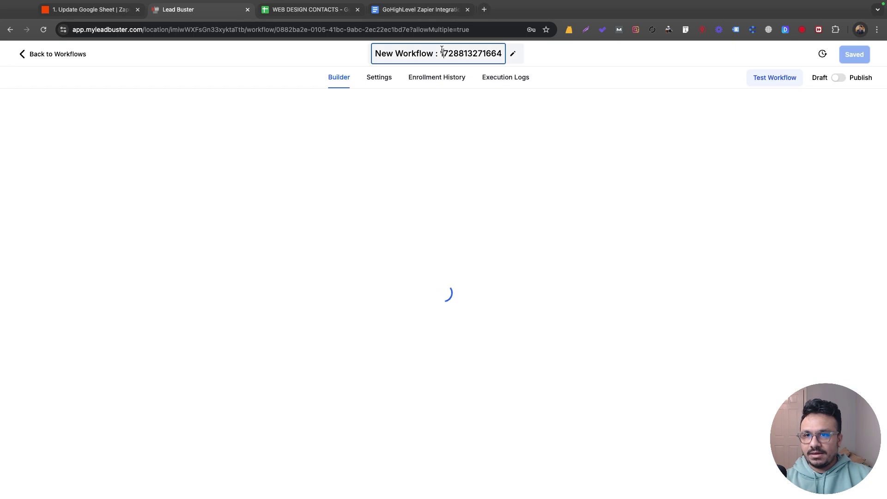
pyautogui.hotkey('ctrl', 'a')
pyautogui.write('1. Upd')
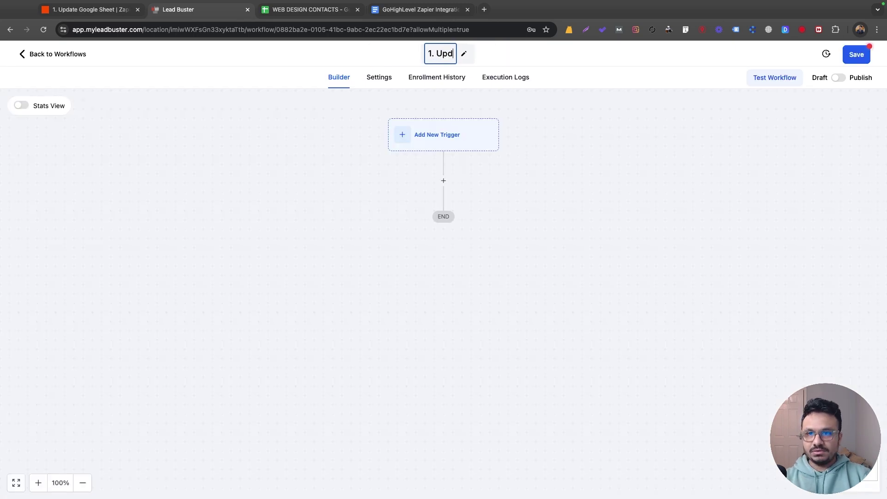
pyautogui.write('ate Google Sheet On Survey Submit')
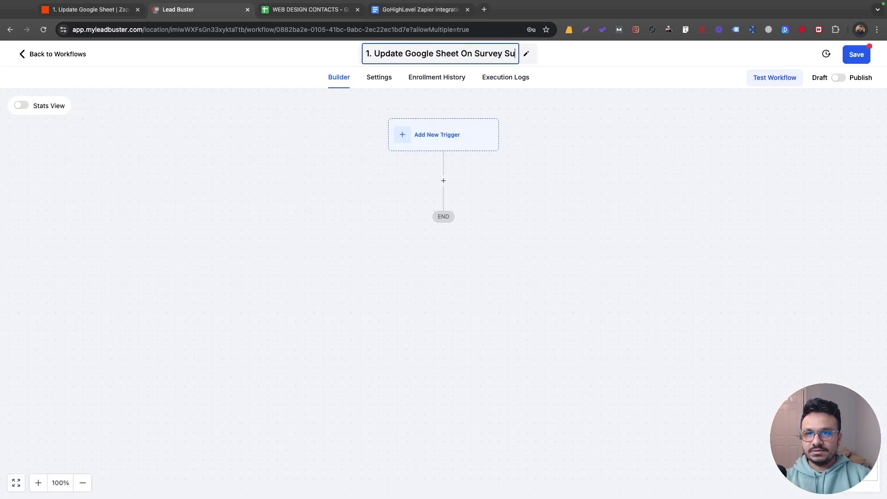
pyautogui.click(650, 160)
# Add a Survey Submitted trigger filtered to Survey is Web Design Survey and save it
pyautogui.click(466, 144)
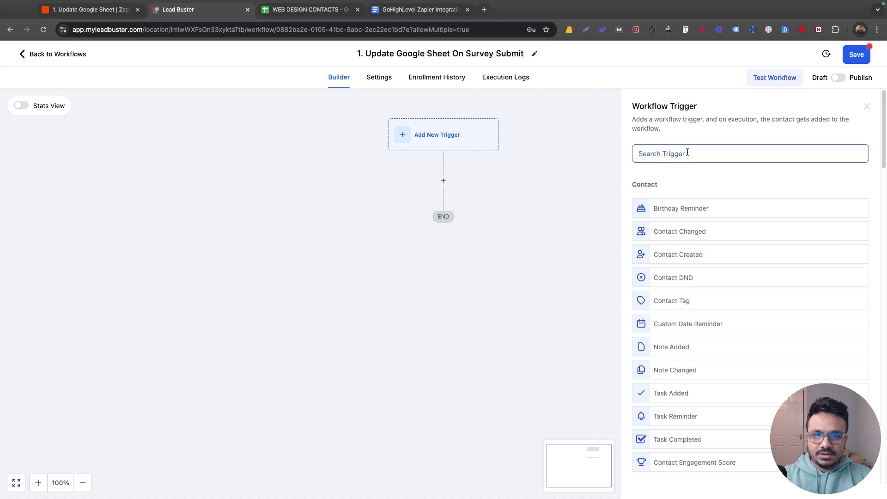
pyautogui.write('sur')
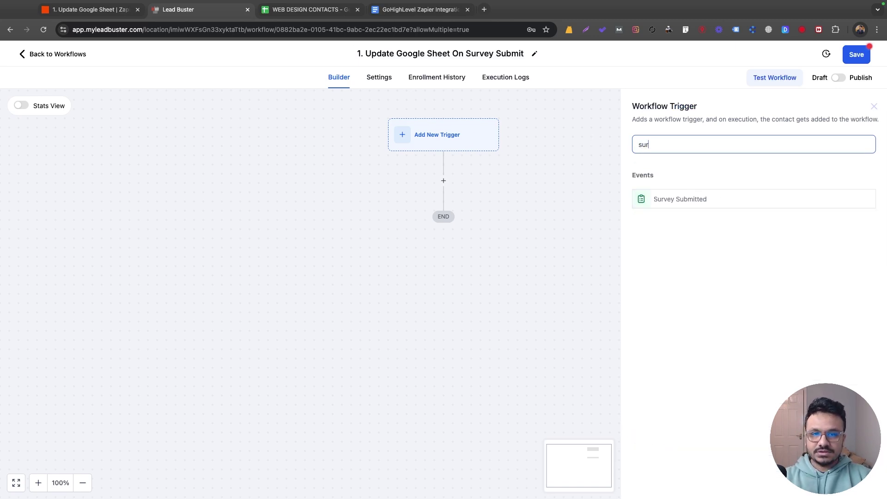
pyautogui.click(756, 196)
pyautogui.click(492, 242)
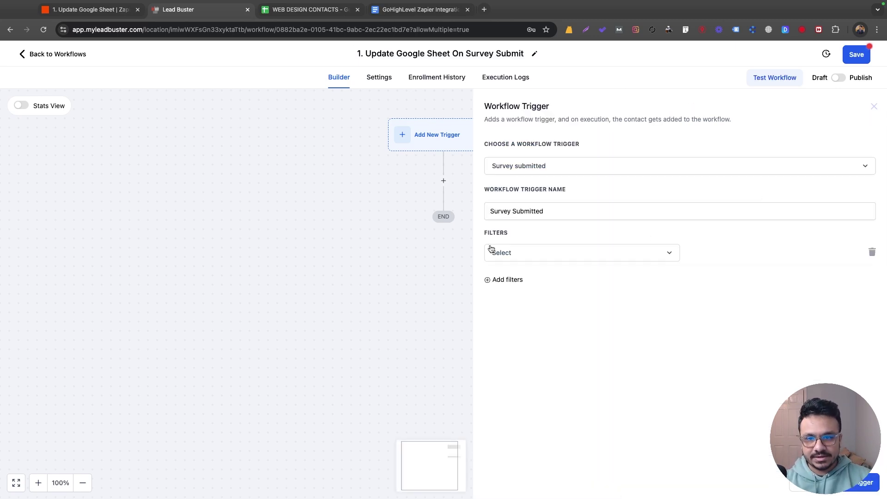
pyautogui.click(491, 251)
pyautogui.click(524, 332)
pyautogui.click(723, 261)
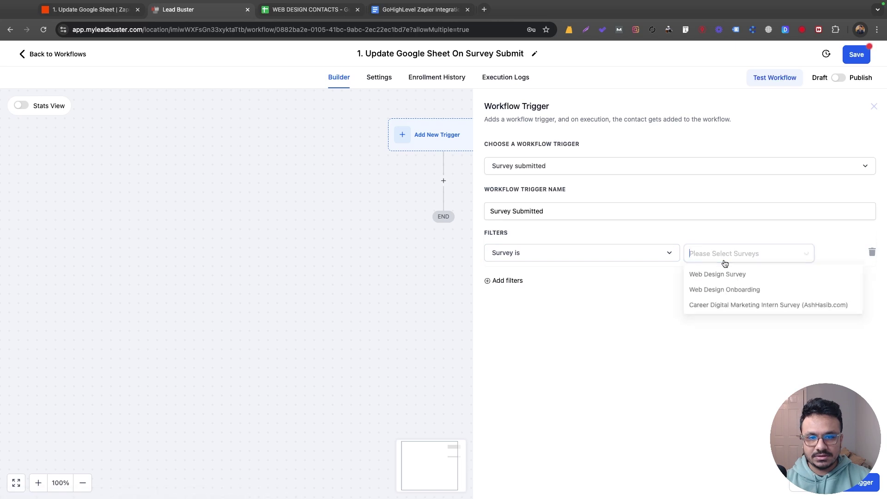
pyautogui.click(728, 275)
pyautogui.click(638, 342)
pyautogui.click(860, 483)
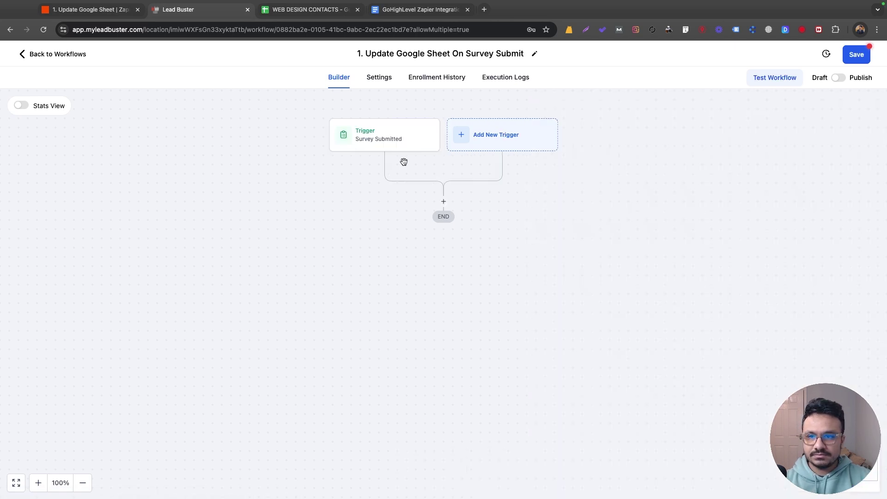
pyautogui.click(446, 201)
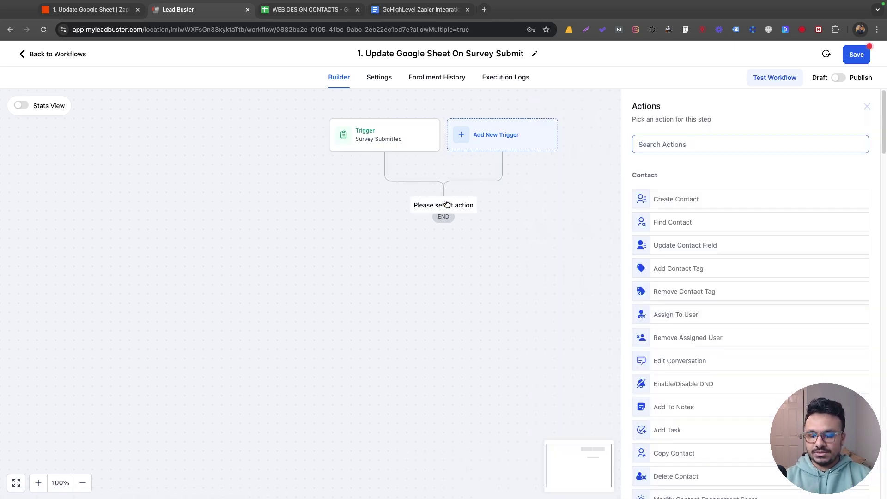
# Add a Webhook action after the trigger with POST as its request method
pyautogui.write('web')
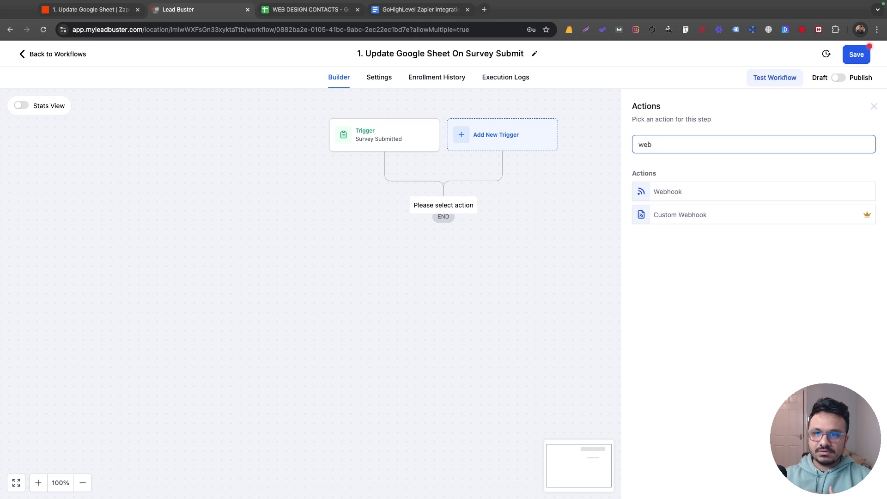
pyautogui.click(668, 191)
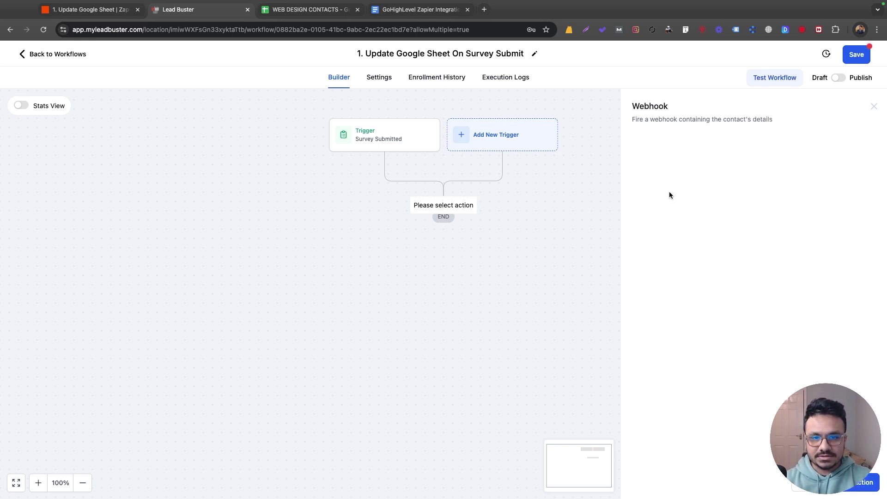
pyautogui.click(665, 205)
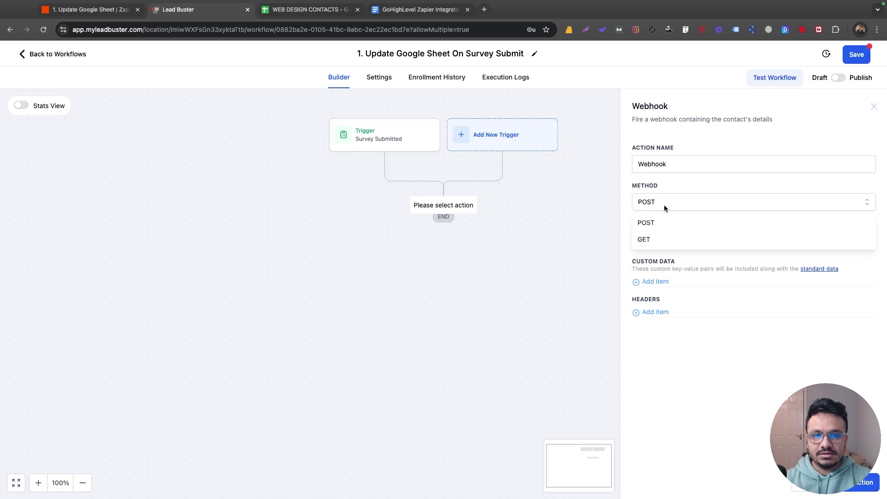
pyautogui.click(708, 195)
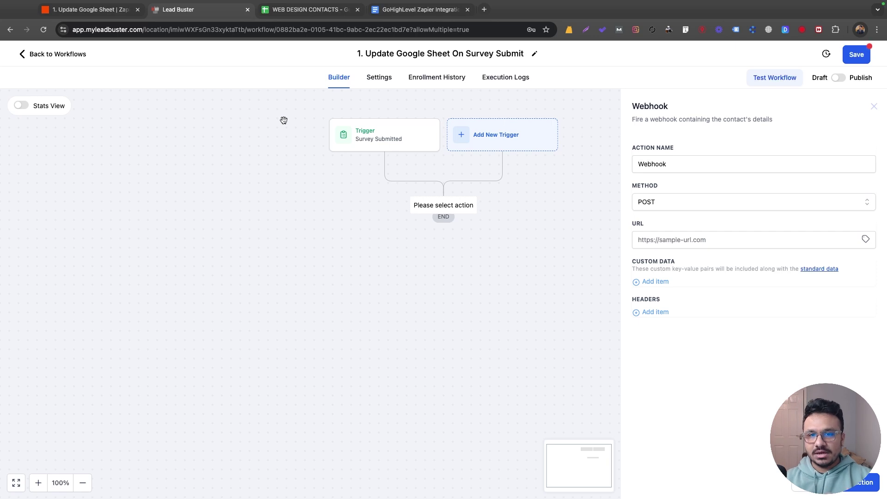
pyautogui.click(91, 10)
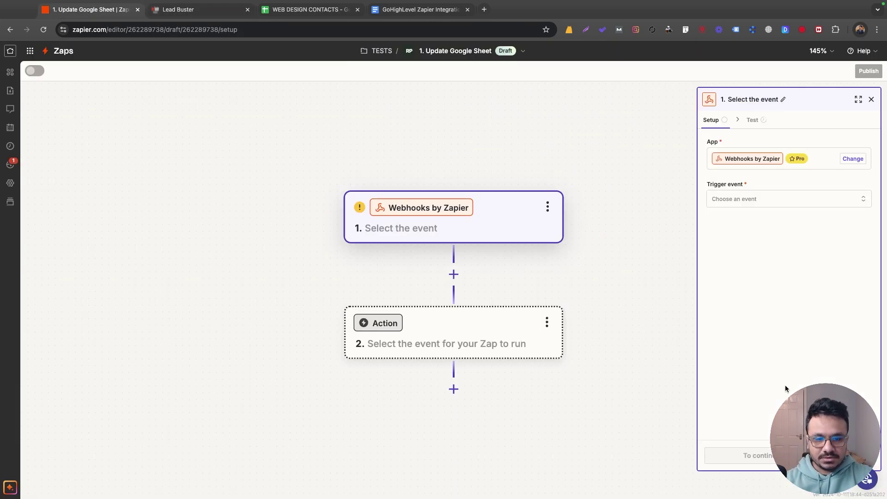
# Set Catch Hook as the Webhooks by Zapier trigger event
pyautogui.click(816, 163)
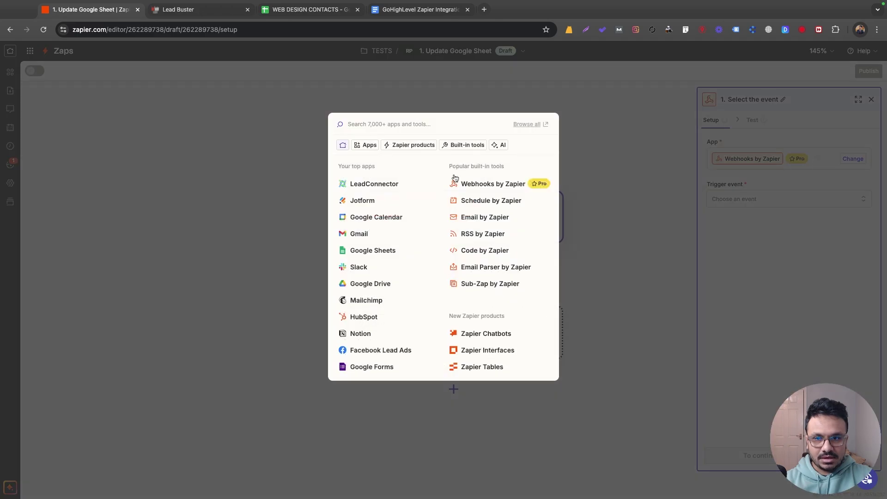
pyautogui.click(569, 129)
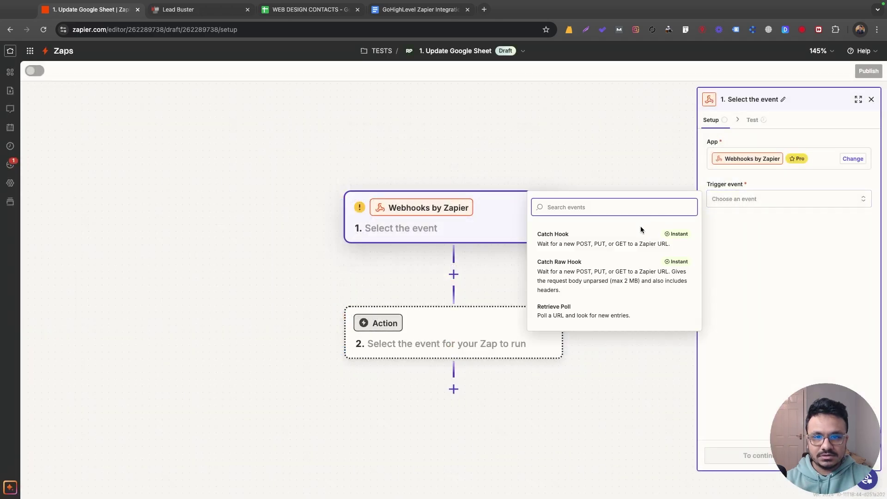
pyautogui.click(586, 244)
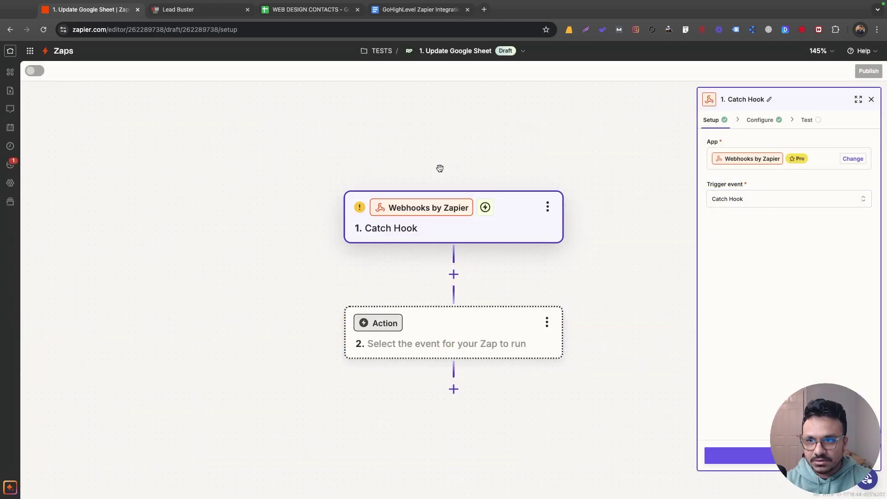
pyautogui.click(178, 10)
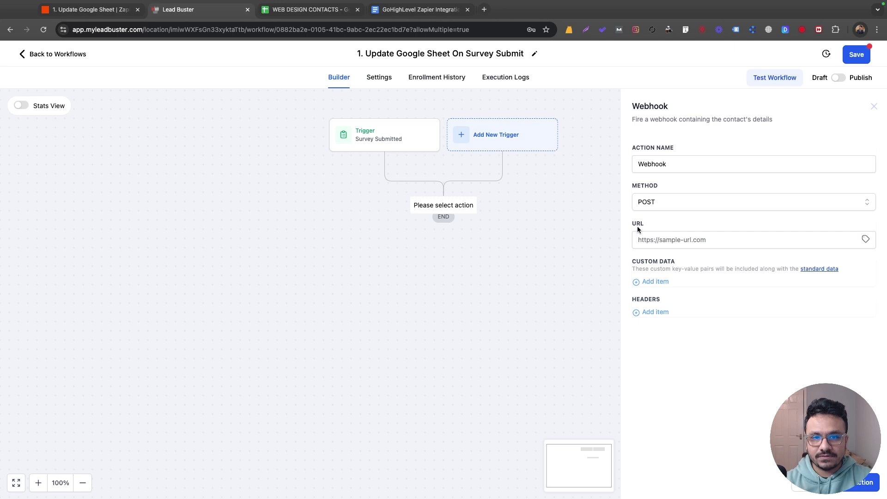
pyautogui.click(70, 9)
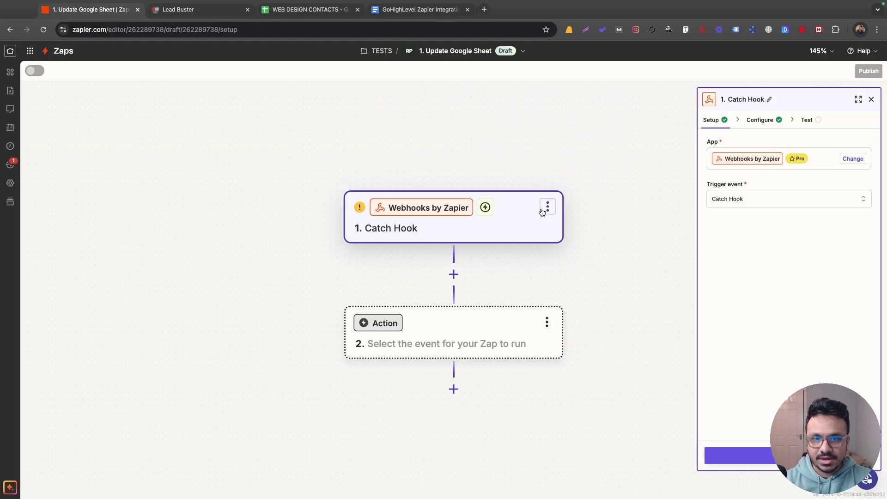
# Continue through Configure to the Test step and copy the generated webhook URL
pyautogui.click(740, 455)
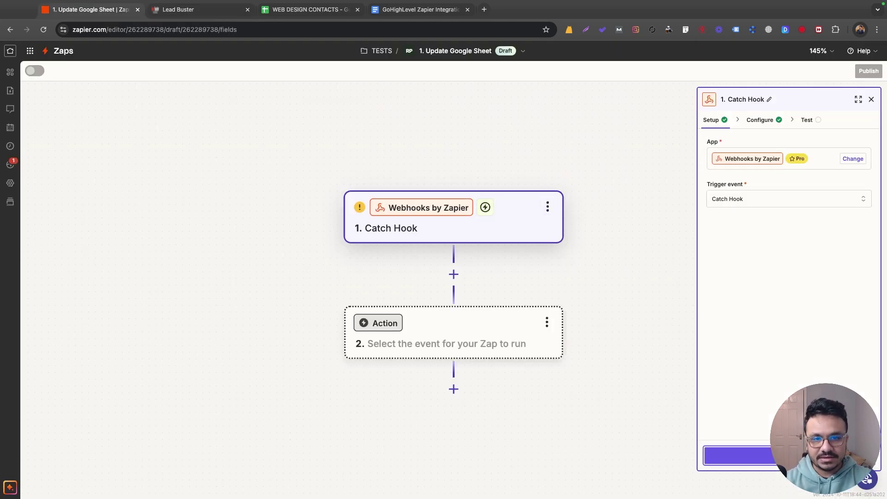
pyautogui.click(785, 455)
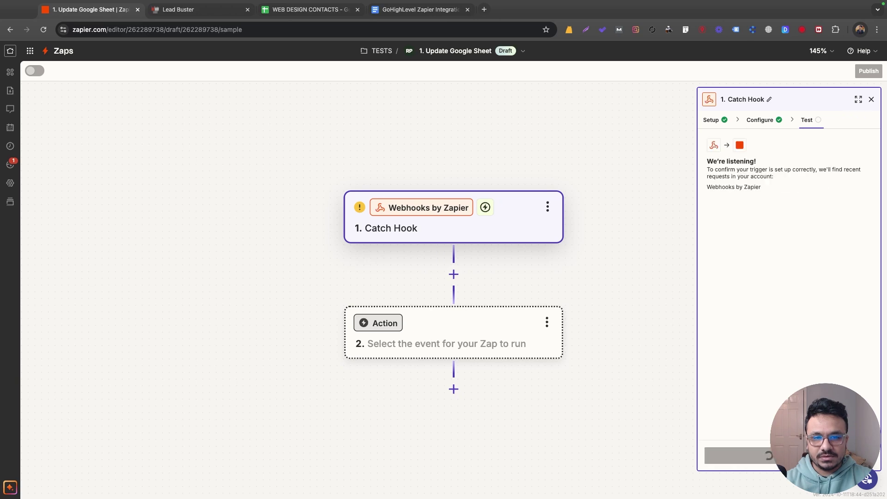
pyautogui.click(853, 179)
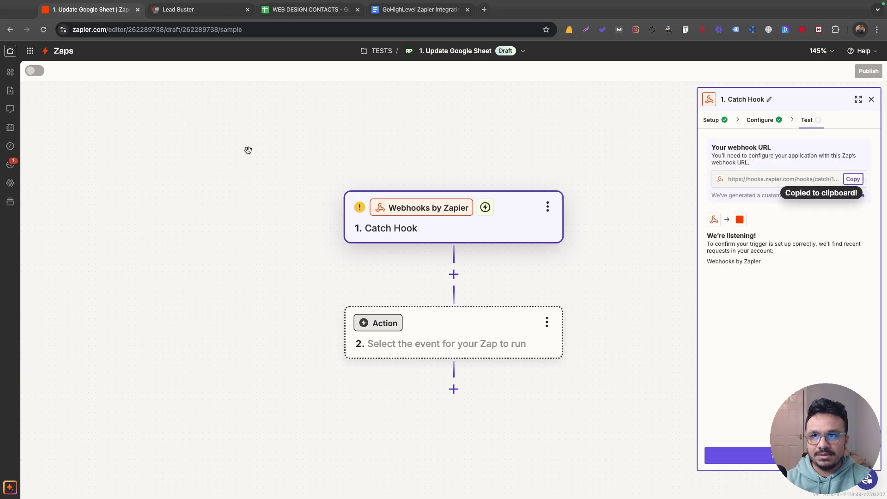
pyautogui.click(178, 9)
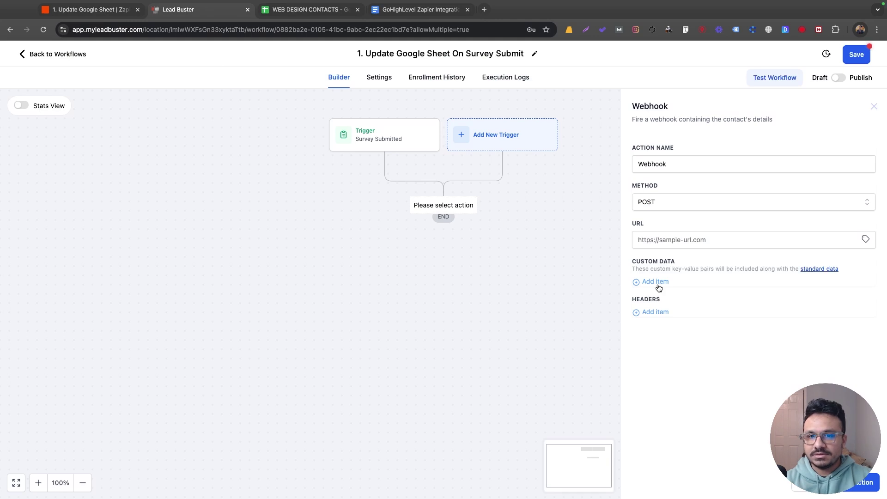
# Paste the Zapier catch-hook URL into the Webhook action, save it, and publish the workflow
pyautogui.click(671, 241)
pyautogui.press('super+v')
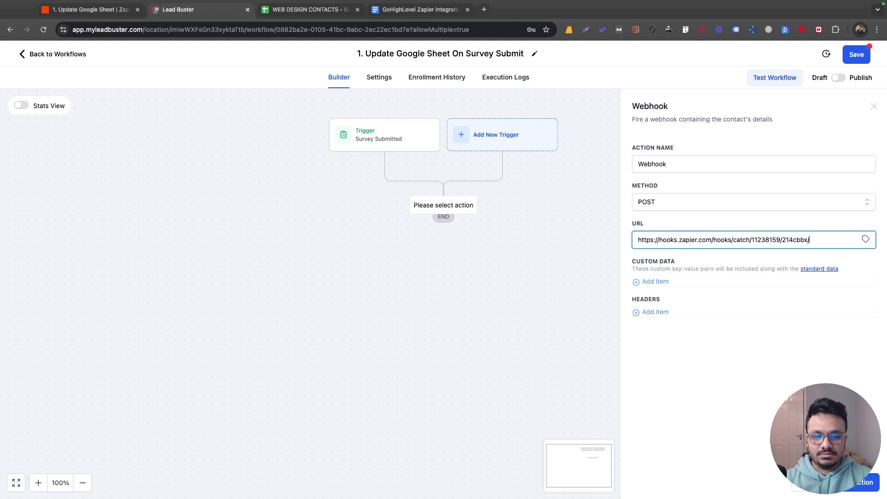
pyautogui.click(861, 482)
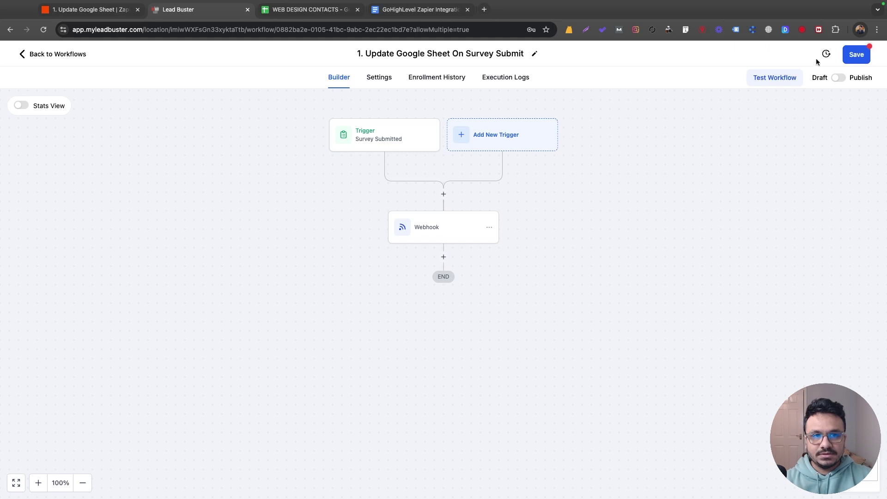
pyautogui.click(833, 79)
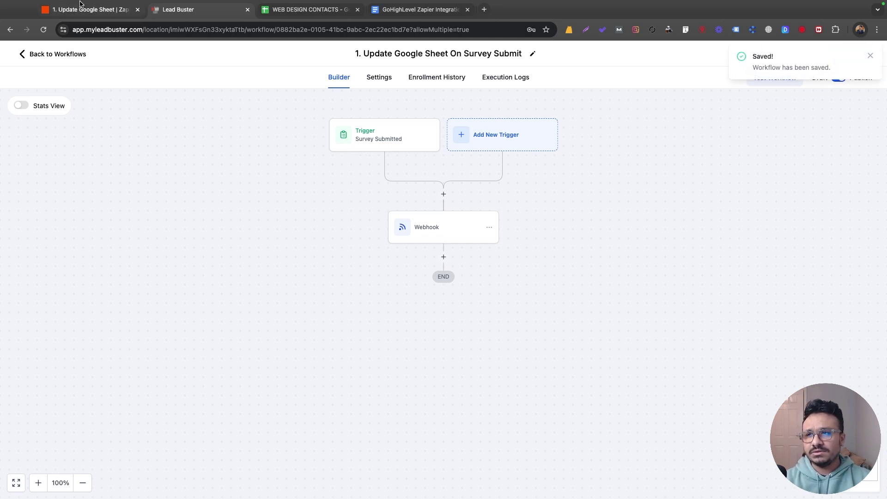
pyautogui.press('super+1')
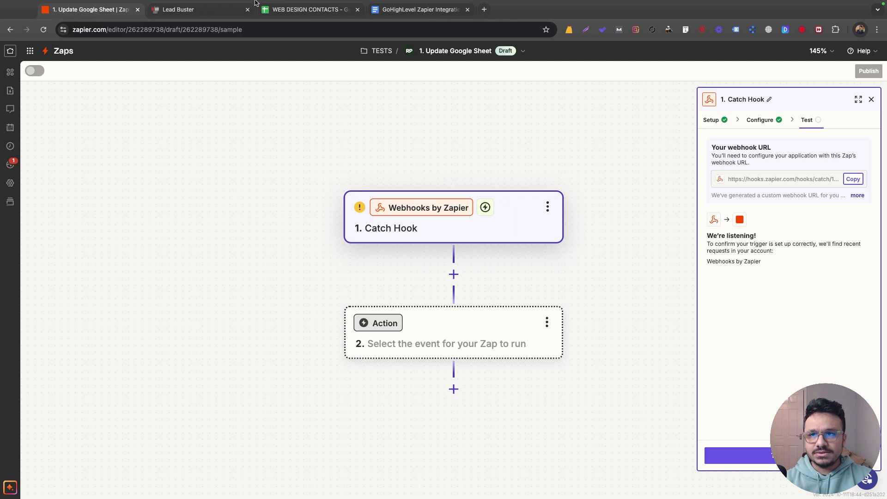
pyautogui.press('super+2')
# Preview the Web Design Survey from Sites > Surveys via its row's kebab menu
pyautogui.click(44, 54)
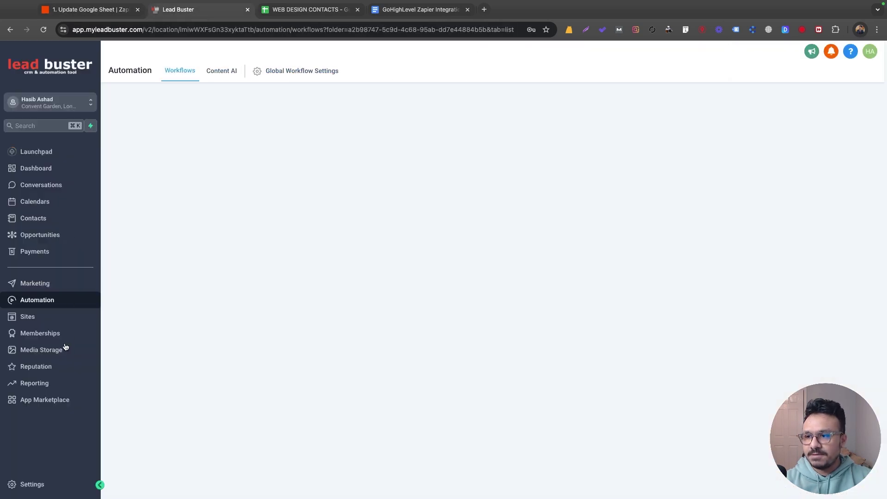
pyautogui.click(45, 317)
pyautogui.click(452, 71)
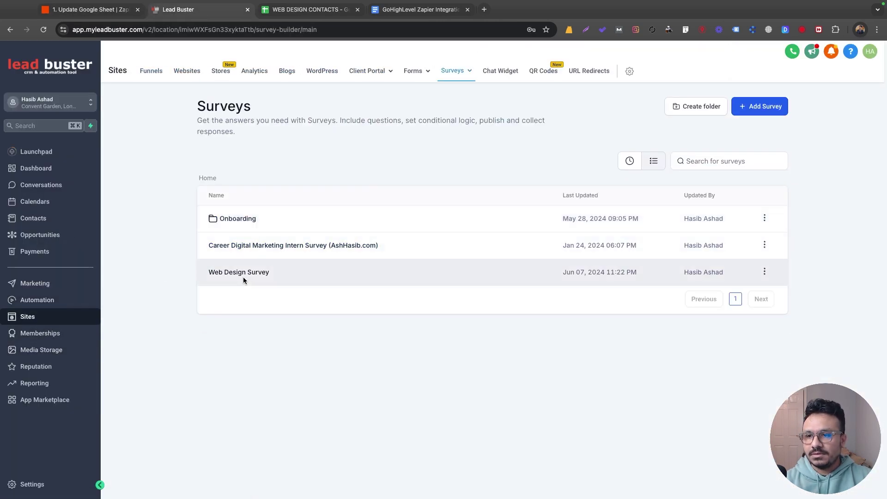
pyautogui.click(764, 271)
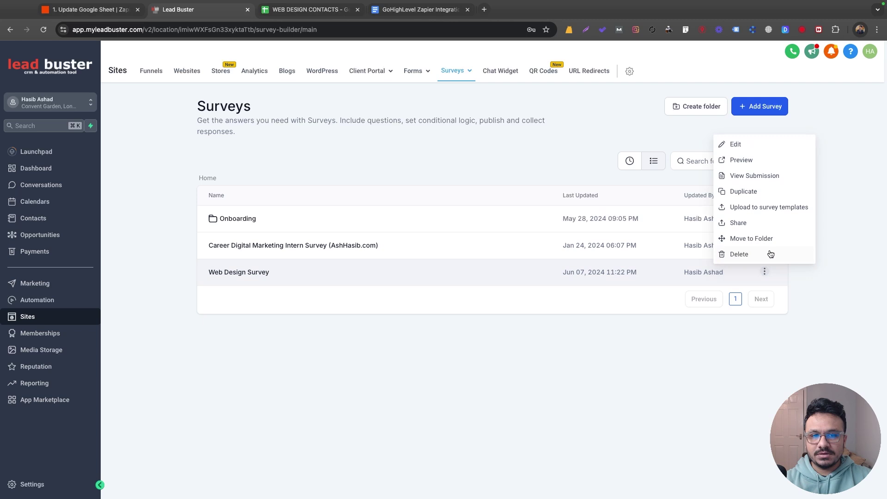
pyautogui.click(749, 160)
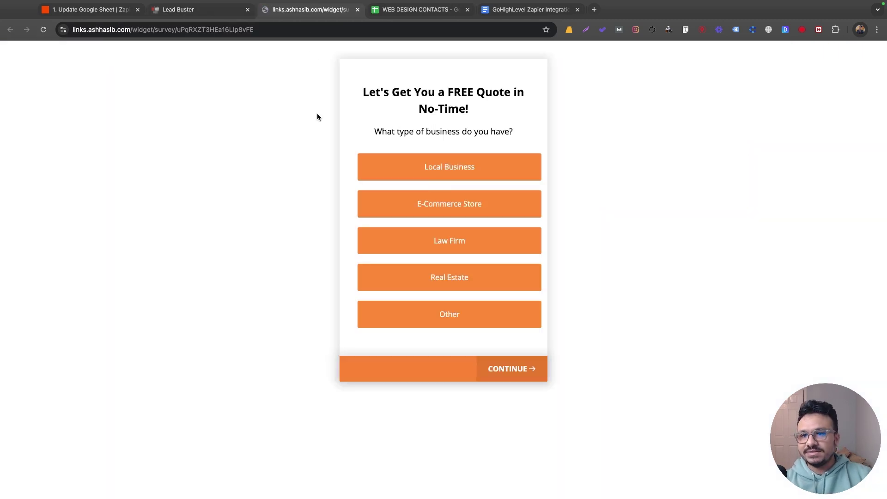
pyautogui.click(88, 10)
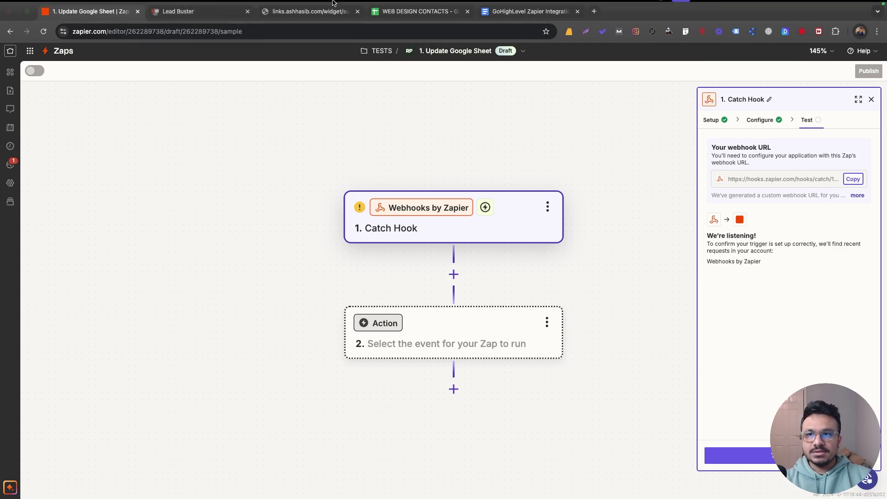
pyautogui.click(307, 19)
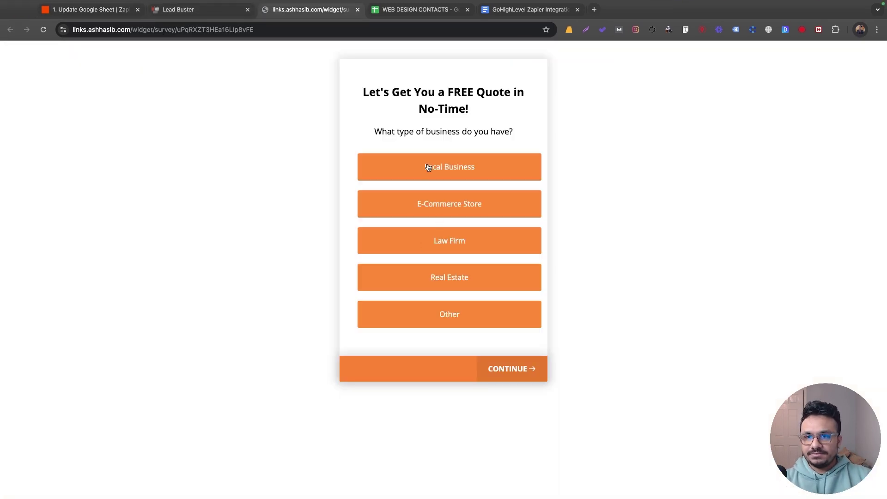
# Answer the survey questions: Local Business, already has a website, page count, own content, and timeline
pyautogui.click(428, 168)
pyautogui.click(460, 135)
pyautogui.click(436, 172)
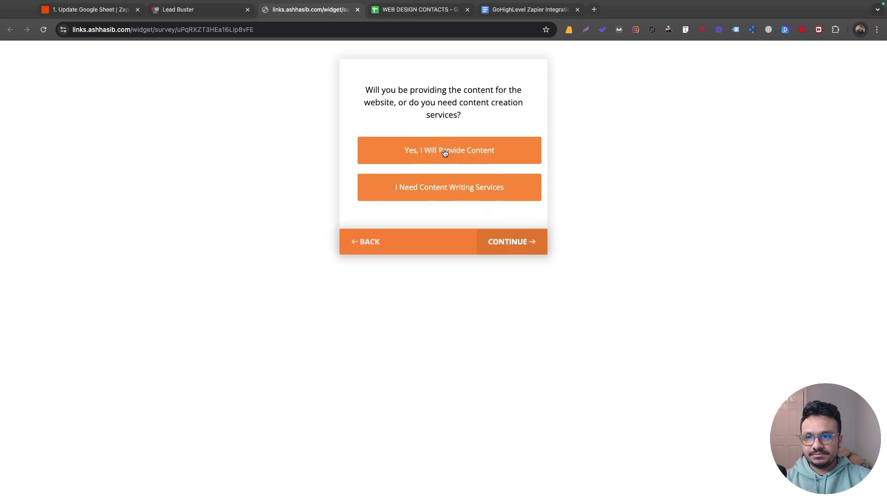
pyautogui.click(452, 156)
pyautogui.click(454, 175)
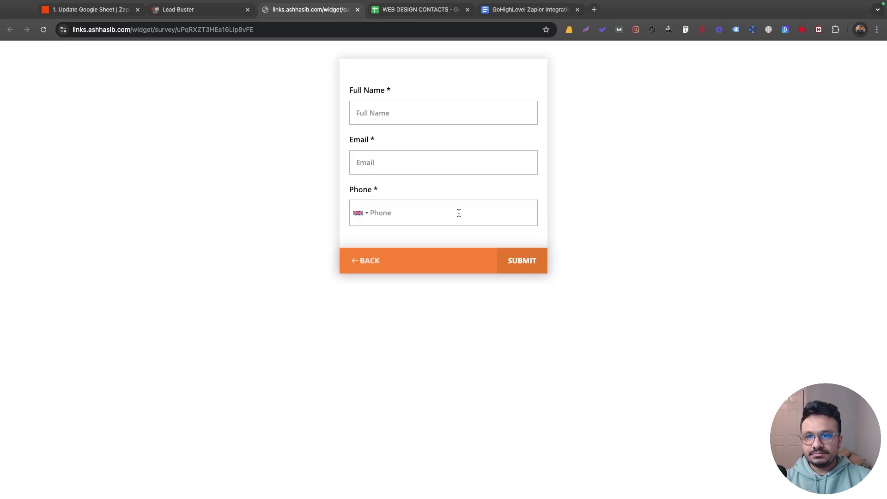
# Fill in the contact's full name, e-mail address and phone number, then submit the survey
pyautogui.click(410, 116)
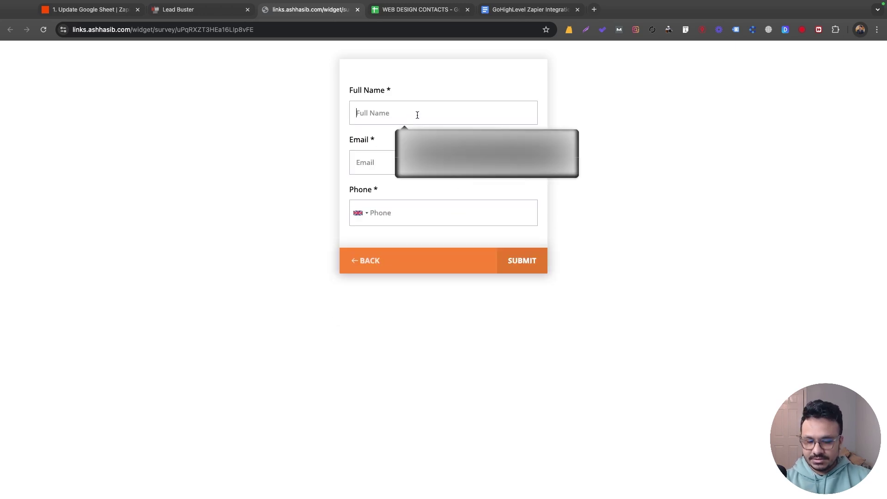
pyautogui.write('H')
pyautogui.press('Tab')
pyautogui.press('Tab')
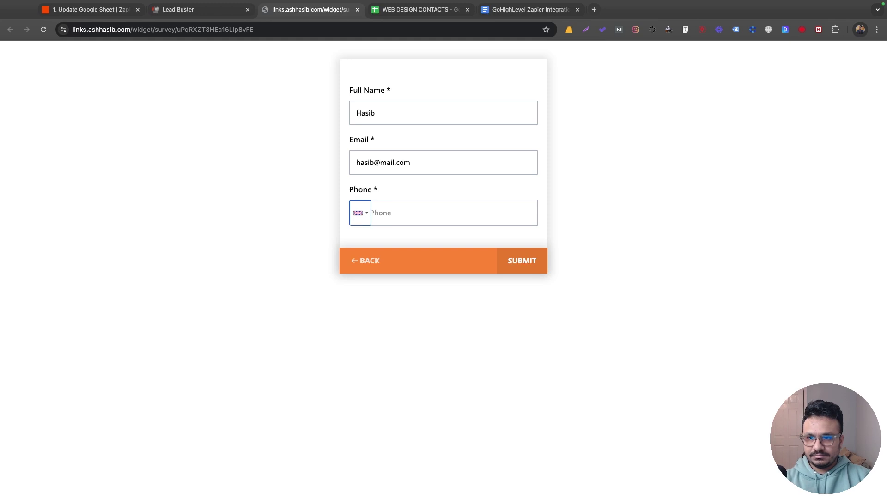
pyautogui.press('Tab')
pyautogui.write('01234 567890')
pyautogui.click(514, 270)
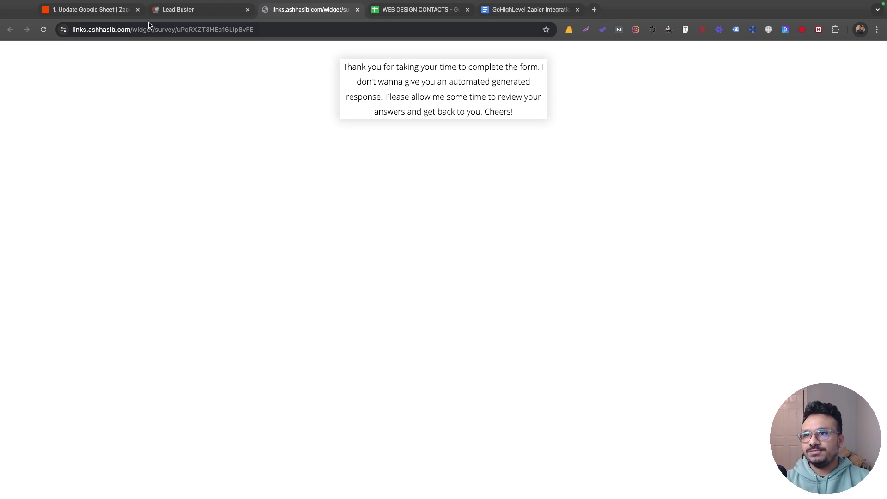
# Review the survey fields in caught request A, then add an action step after Catch Hook
pyautogui.click(93, 11)
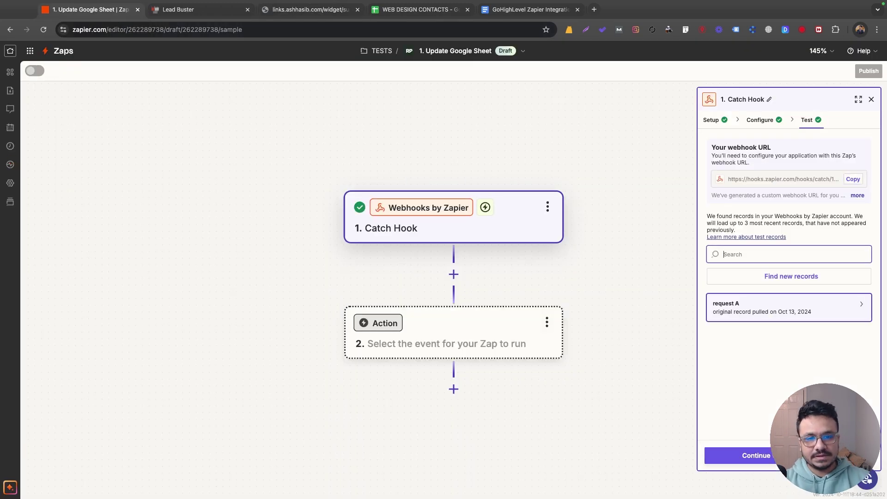
pyautogui.click(861, 308)
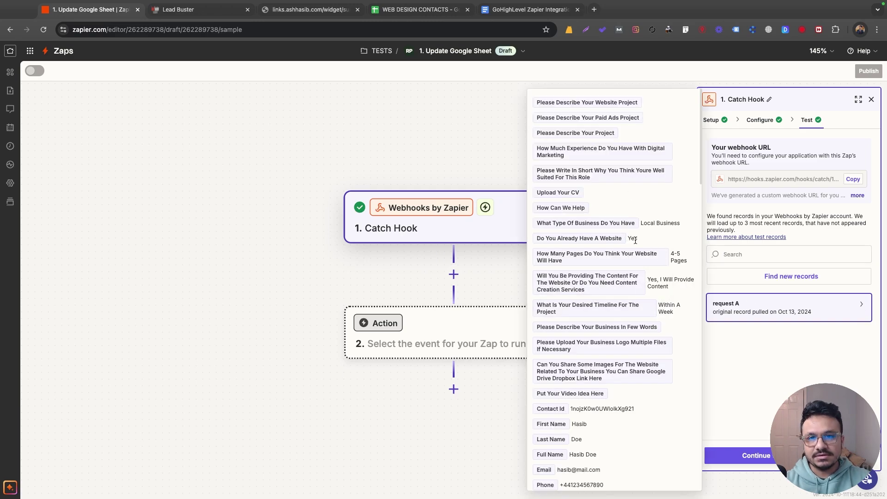
pyautogui.scroll(-20, 623, 368)
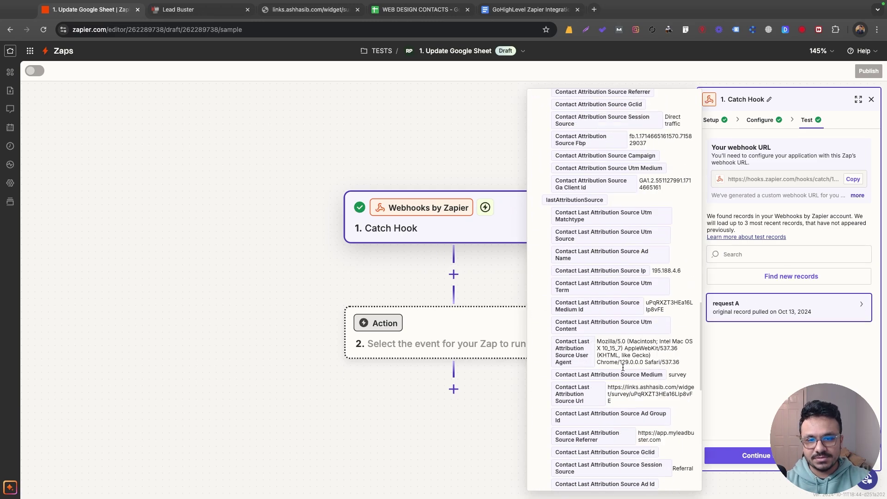
pyautogui.scroll(20, 623, 367)
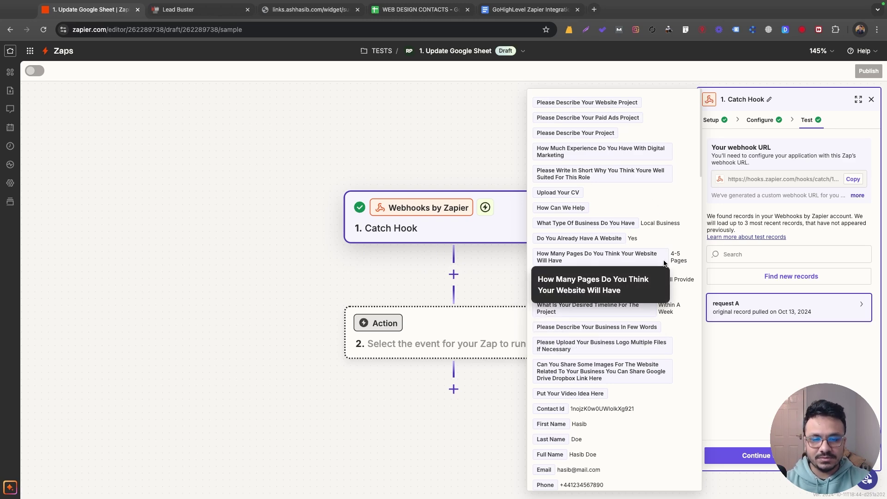
pyautogui.scroll(-5, 661, 277)
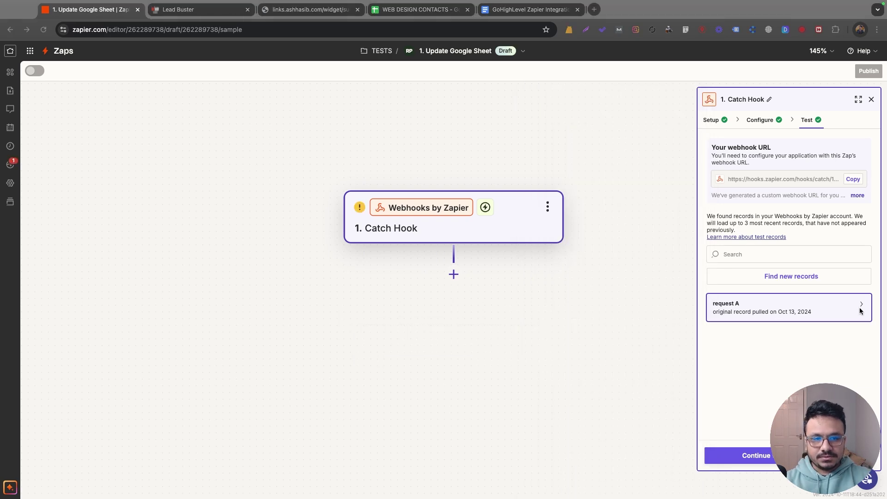
pyautogui.moveTo(861, 309)
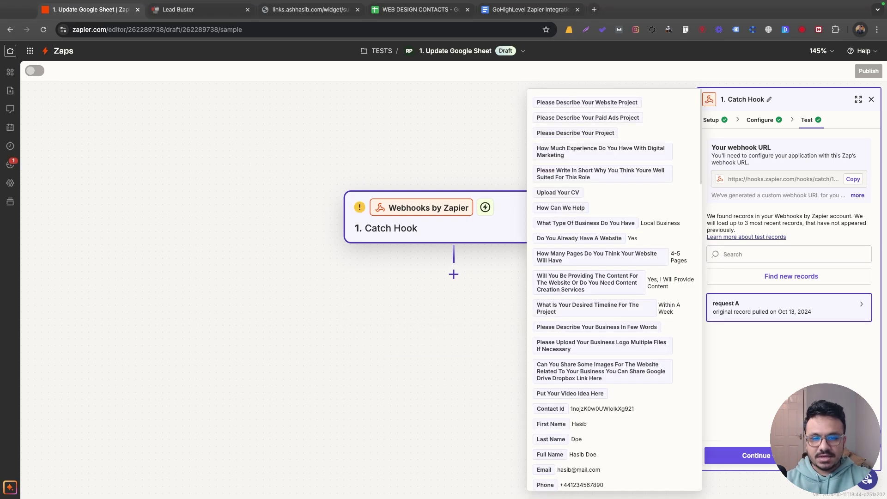
pyautogui.click(454, 275)
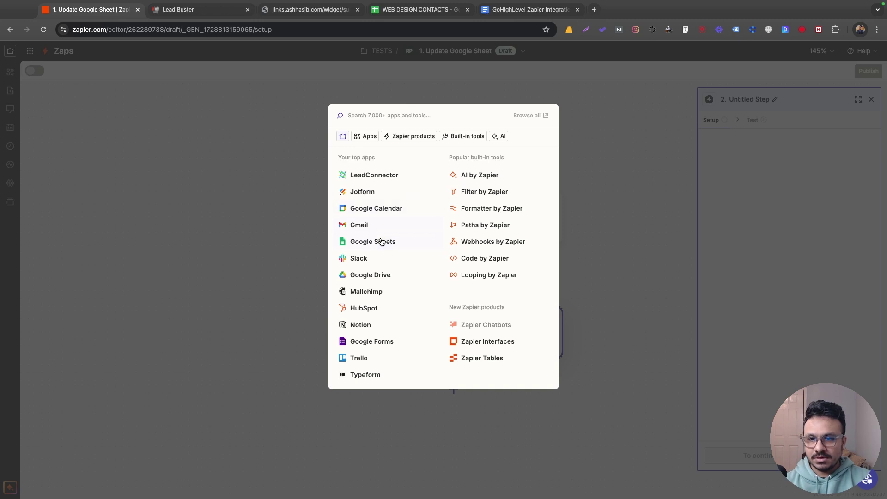
# Set the new step to Google Sheets' Create Spreadsheet Row event, then view the WEB DESIGN CONTACTS sheet
pyautogui.click(381, 241)
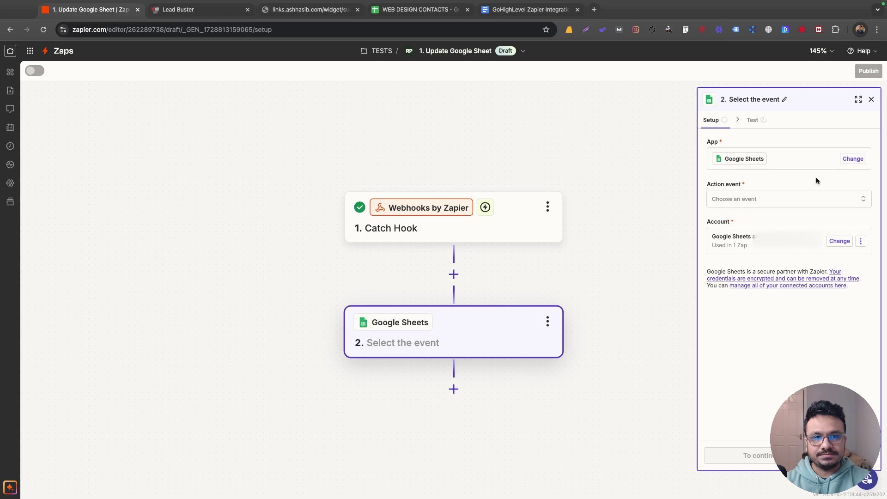
pyautogui.click(781, 200)
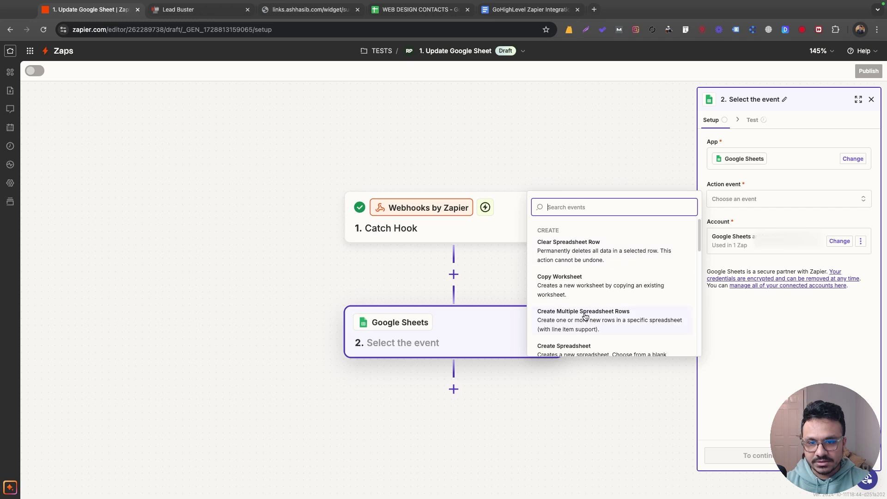
pyautogui.scroll(-3, 585, 316)
pyautogui.click(558, 322)
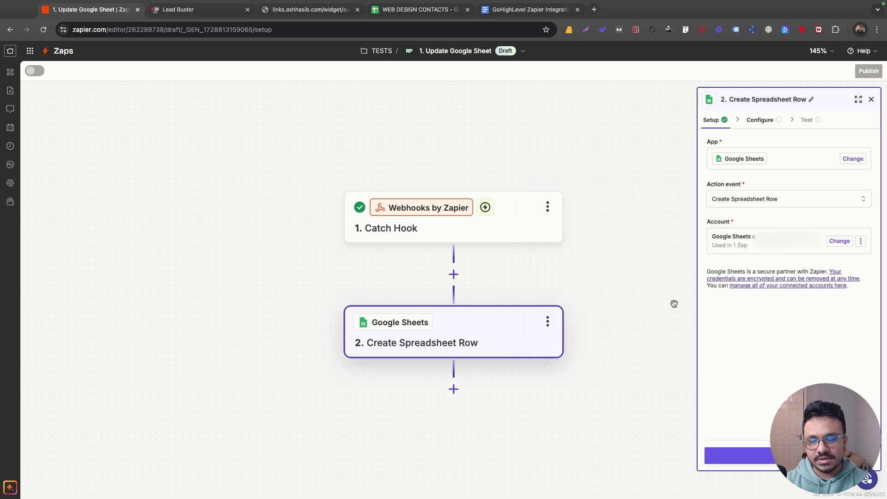
pyautogui.click(416, 10)
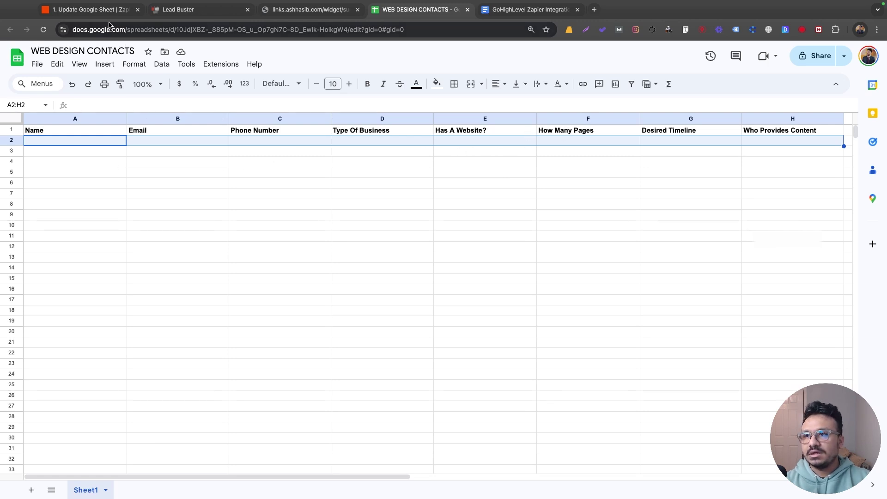
# Back in the zap editor, keep the existing Google Sheets account and continue to step setup
pyautogui.click(90, 9)
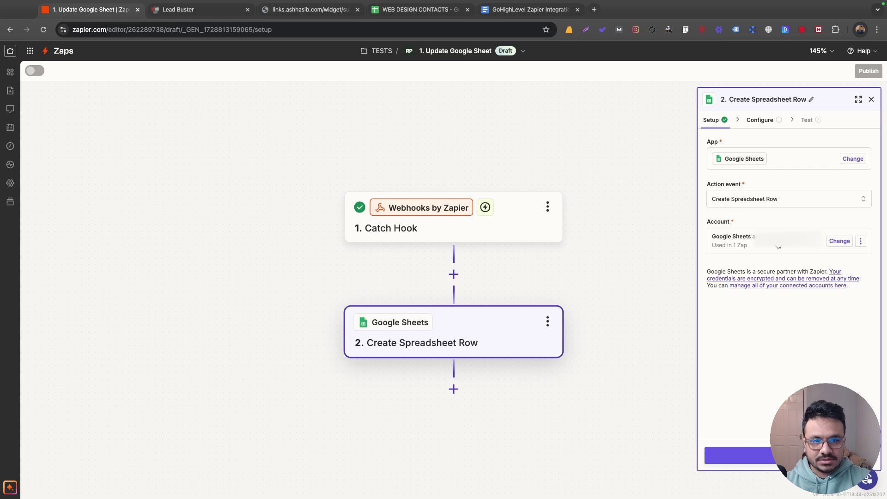
pyautogui.click(840, 241)
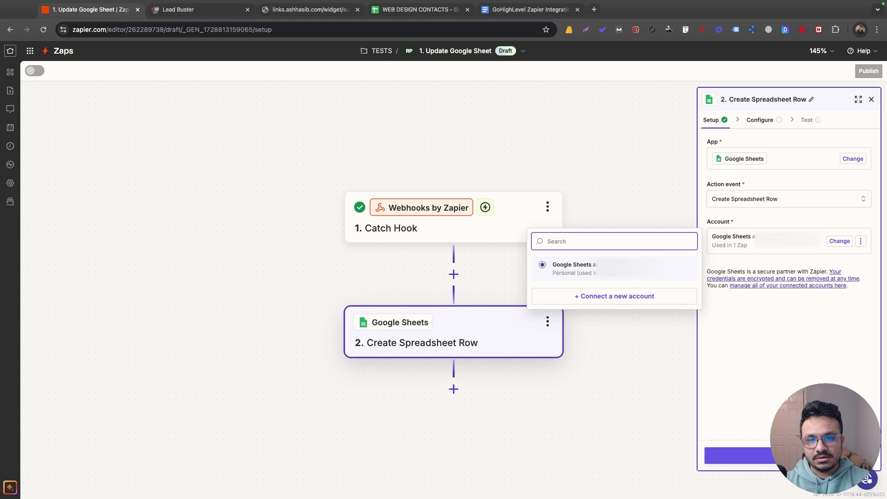
pyautogui.click(774, 396)
pyautogui.click(739, 455)
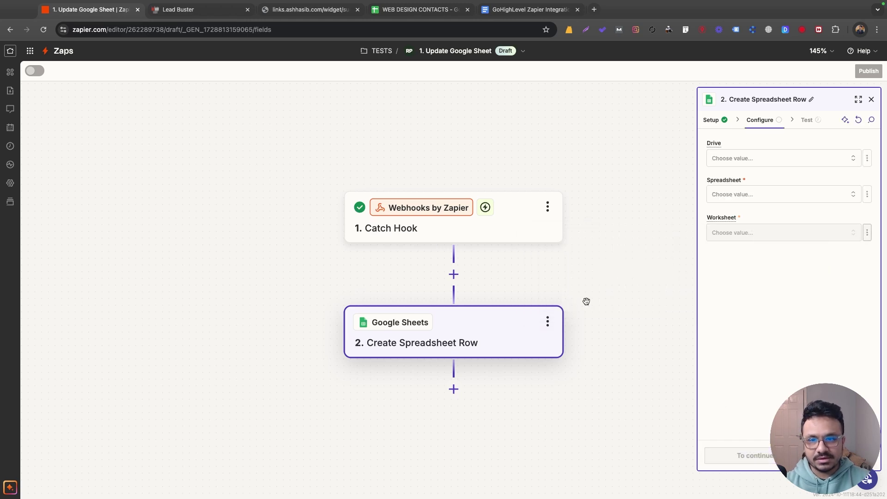
# Choose My Google Drive, the WEB DESIGN CONTACTS spreadsheet and Sheet1, then check the column headers
pyautogui.click(753, 159)
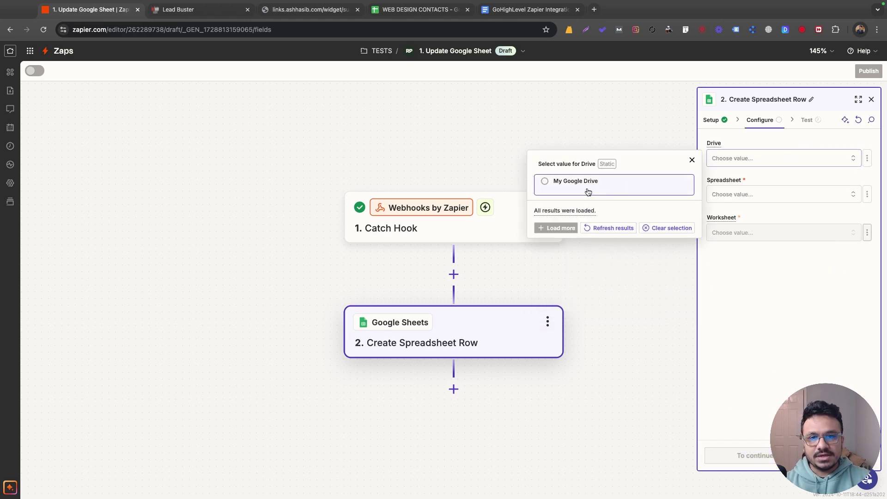
pyautogui.click(603, 185)
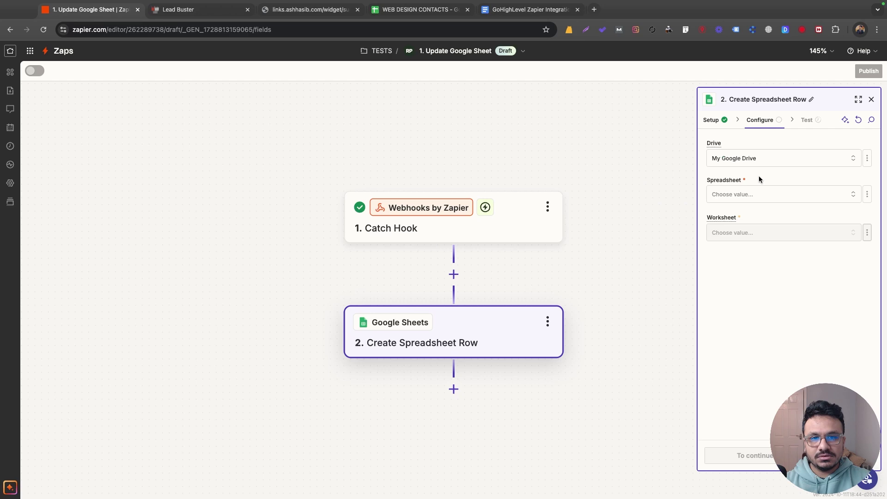
pyautogui.click(797, 195)
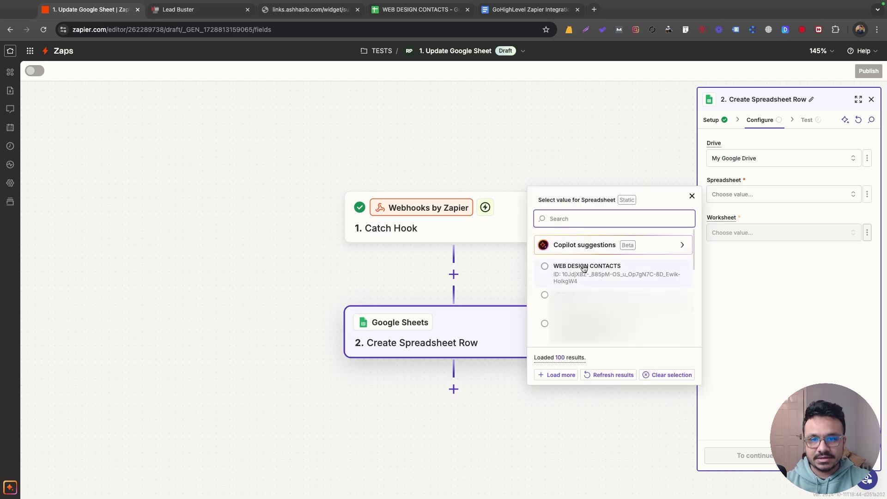
pyautogui.click(584, 268)
pyautogui.click(769, 234)
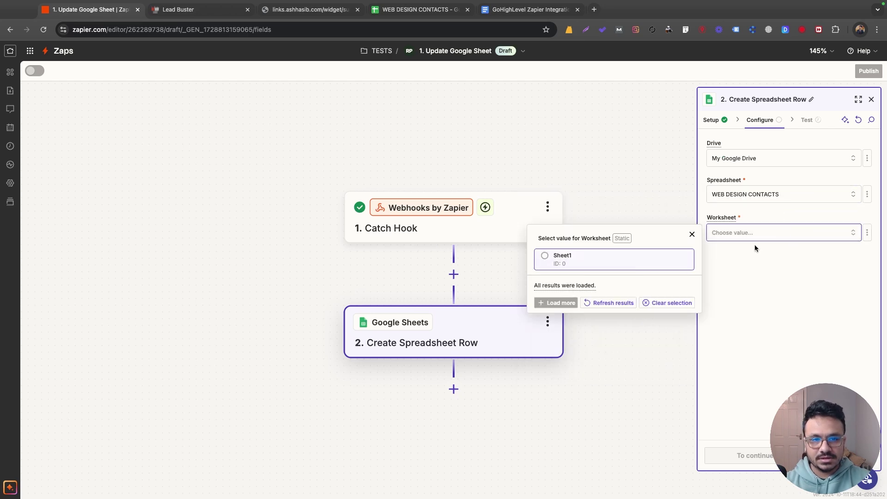
pyautogui.click(569, 265)
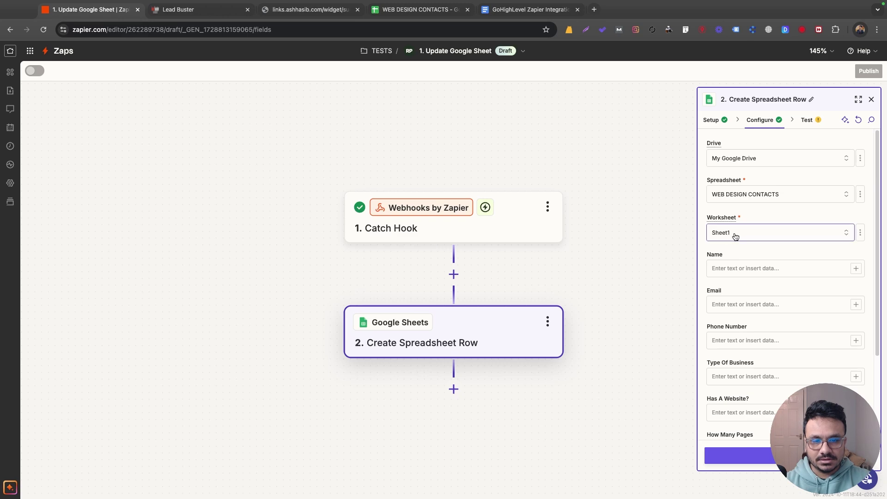
pyautogui.click(416, 10)
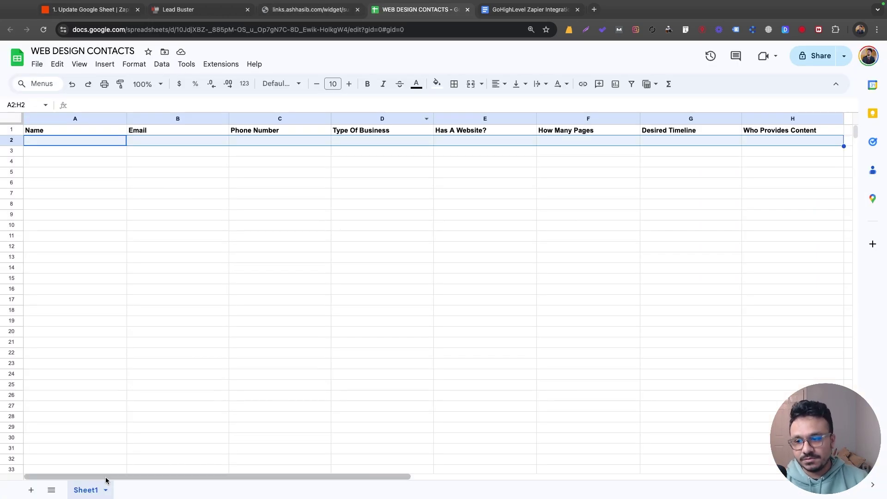
pyautogui.click(84, 9)
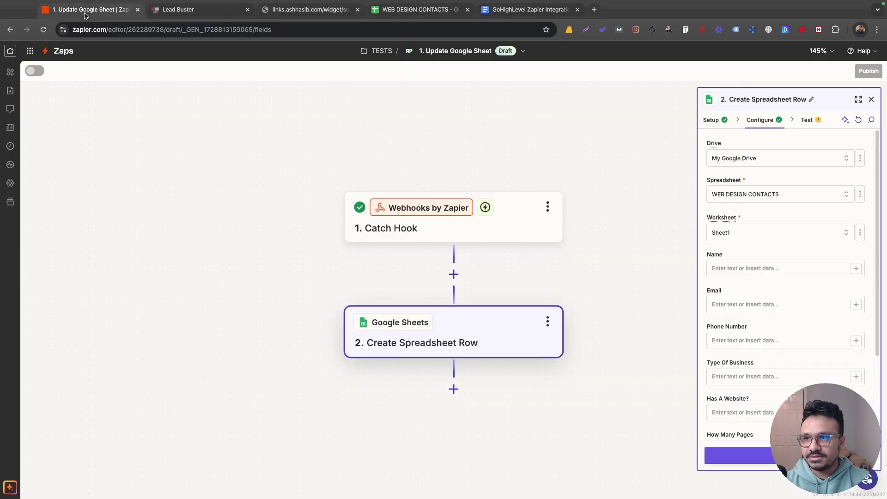
# Map First Name and Last Name into the Name column and the survey Email into Email
pyautogui.click(761, 268)
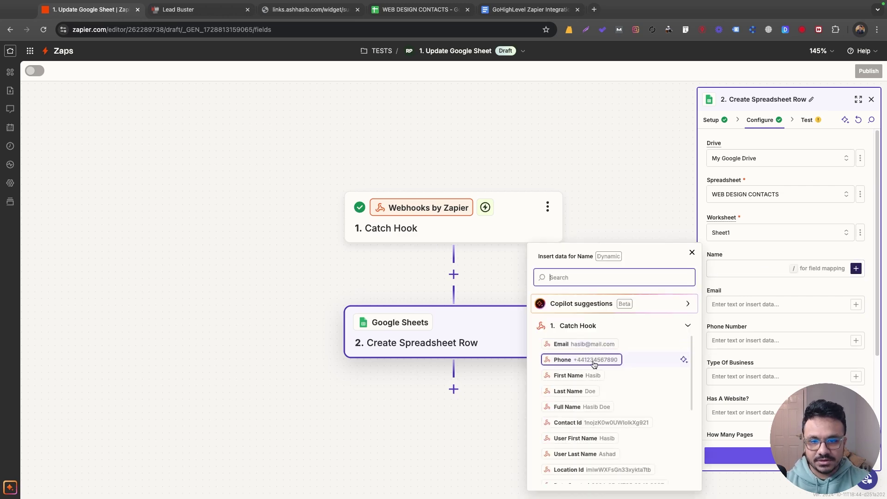
pyautogui.click(592, 377)
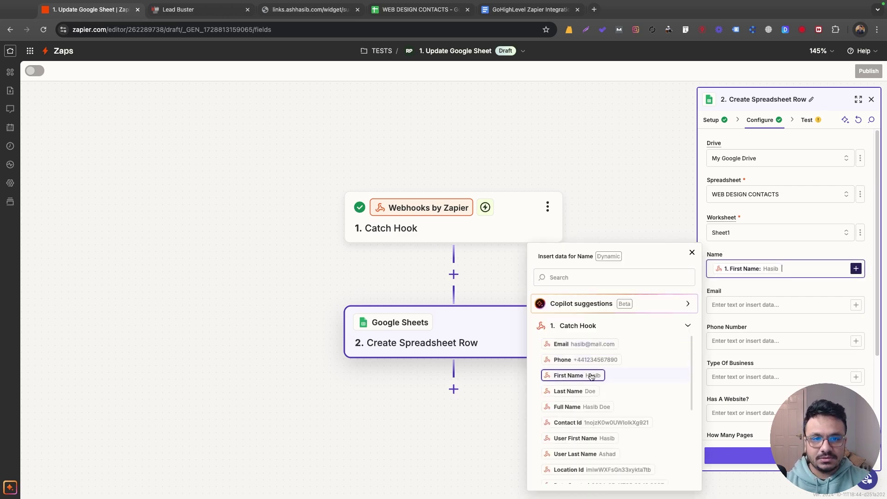
pyautogui.click(568, 391)
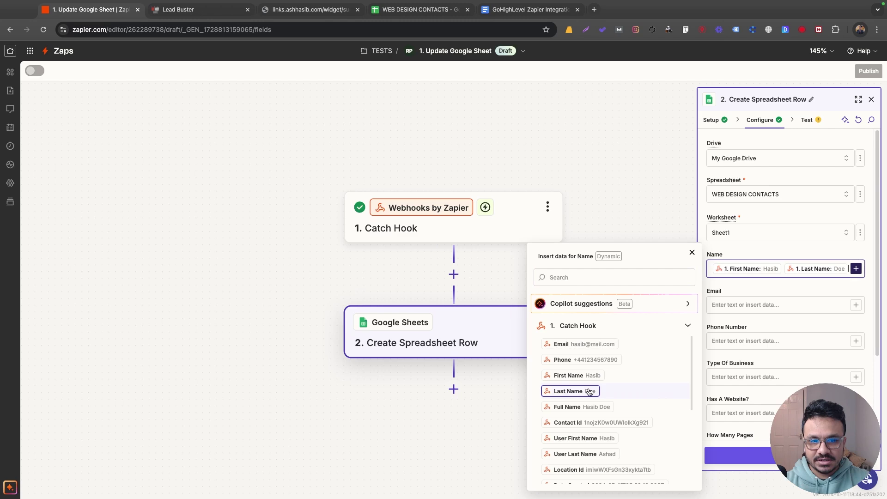
pyautogui.click(765, 252)
pyautogui.click(748, 305)
pyautogui.click(855, 305)
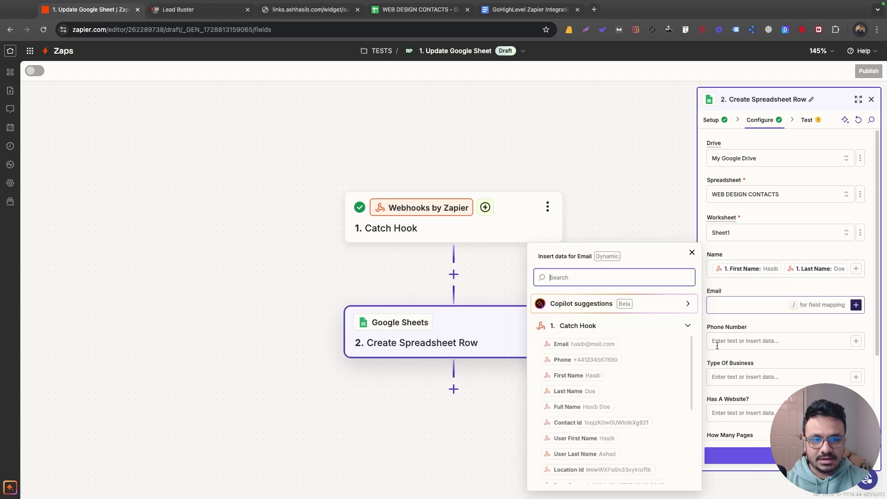
pyautogui.click(596, 344)
# Compare the mapping against the sheet's columns and bring up the data choices for Phone Number
pyautogui.click(760, 341)
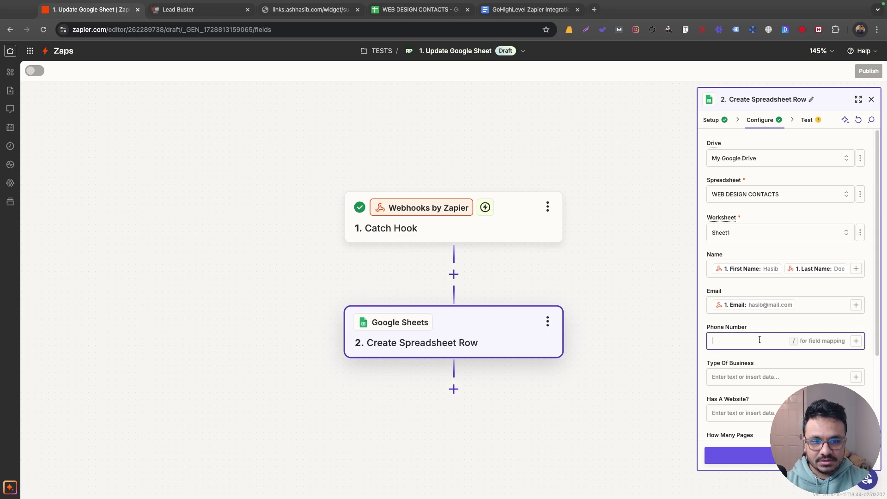
pyautogui.scroll(-3, 731, 292)
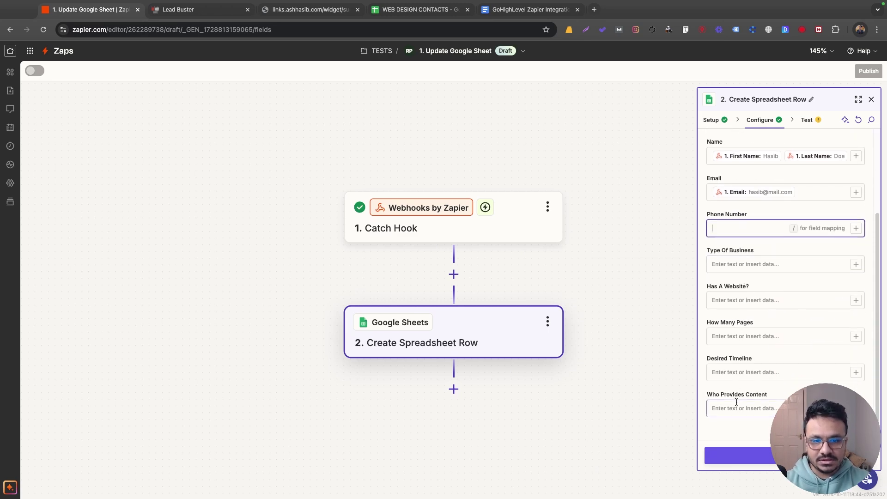
pyautogui.scroll(3, 758, 352)
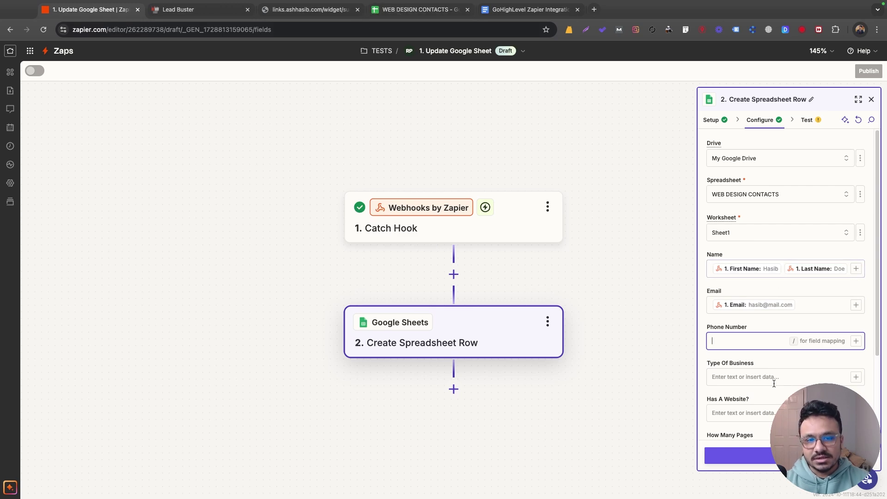
pyautogui.scroll(-1, 776, 402)
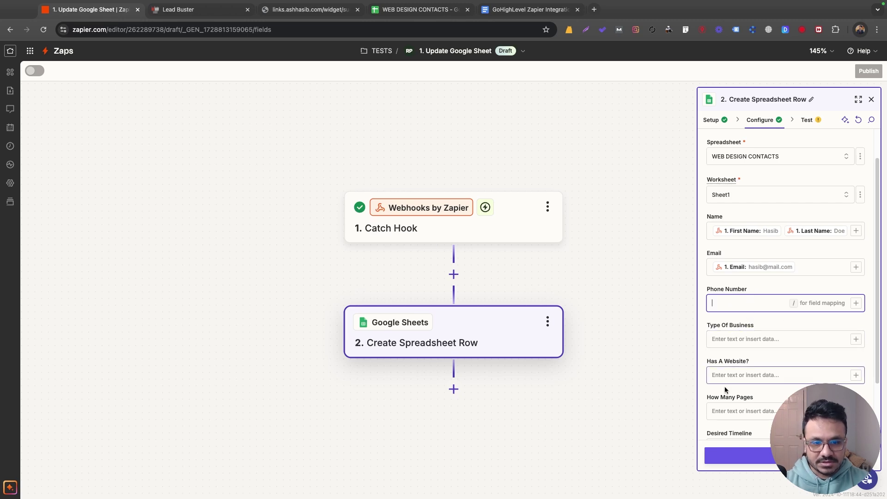
pyautogui.click(418, 9)
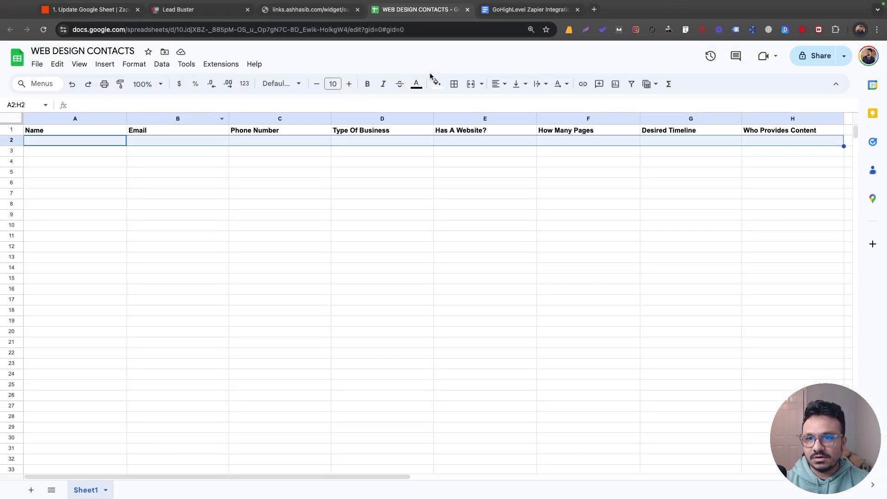
pyautogui.click(88, 20)
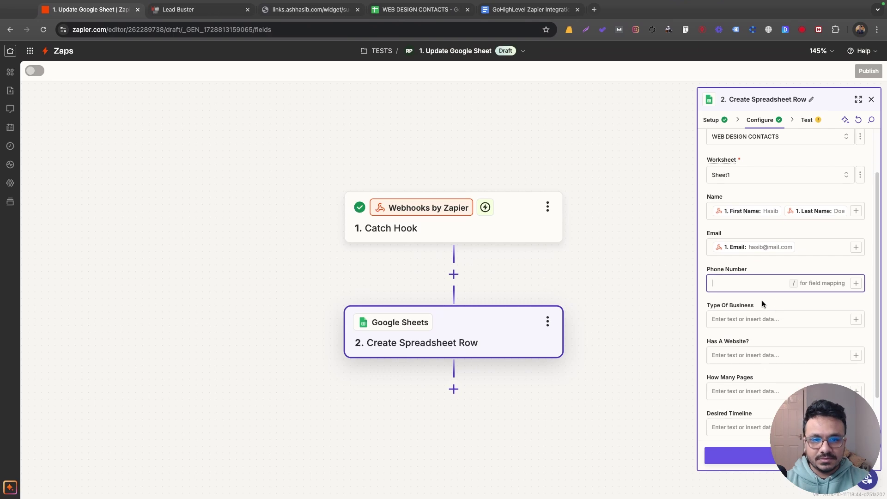
pyautogui.click(855, 282)
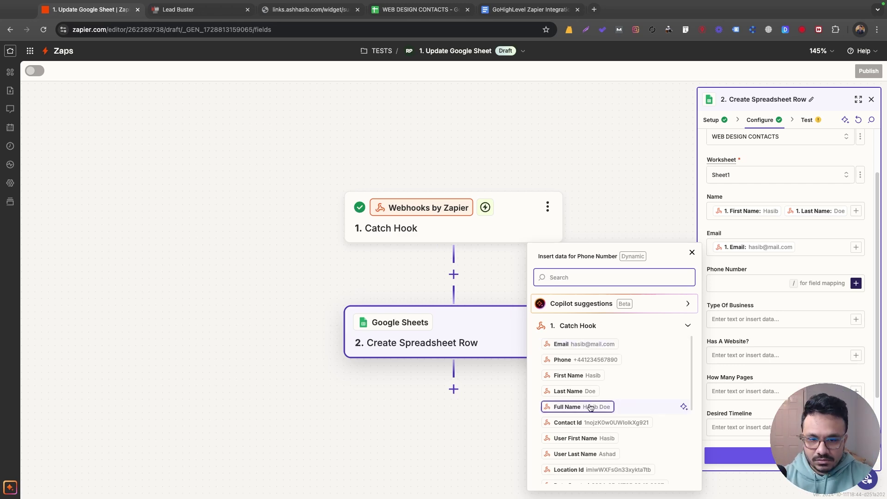
# Fill Phone Number and Type Of Business with the caught phone and business-type values
pyautogui.click(591, 360)
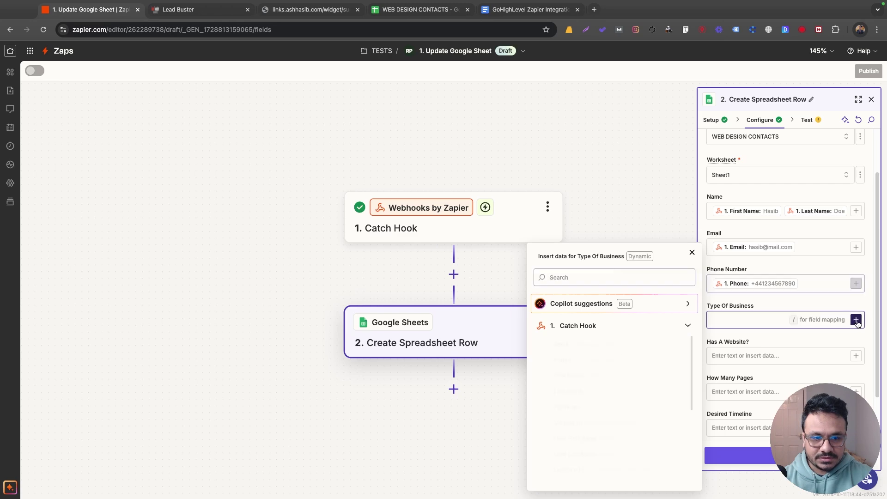
pyautogui.write('type')
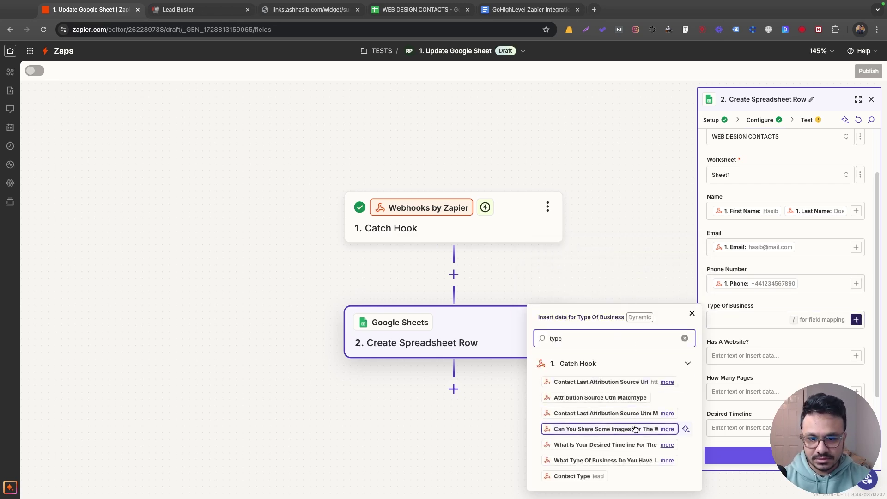
pyautogui.click(603, 460)
pyautogui.click(796, 299)
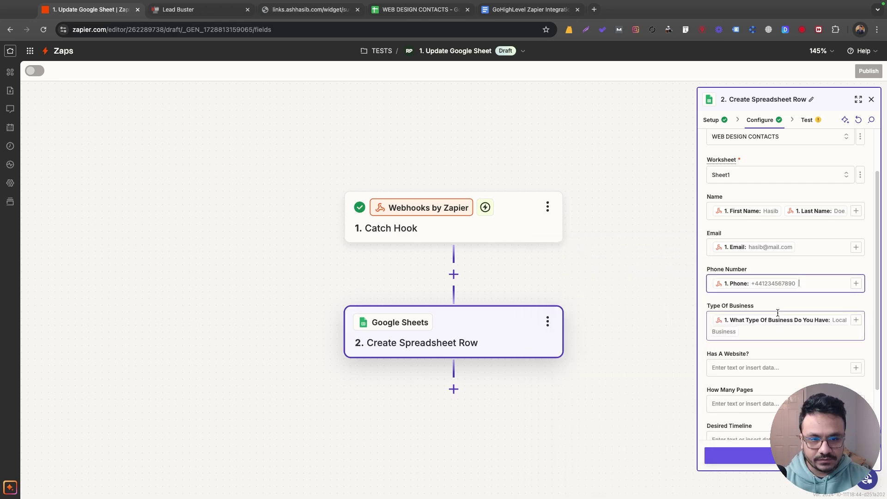
# Map the website and page-count answers into Has A Website? and How Many Pages
pyautogui.click(739, 367)
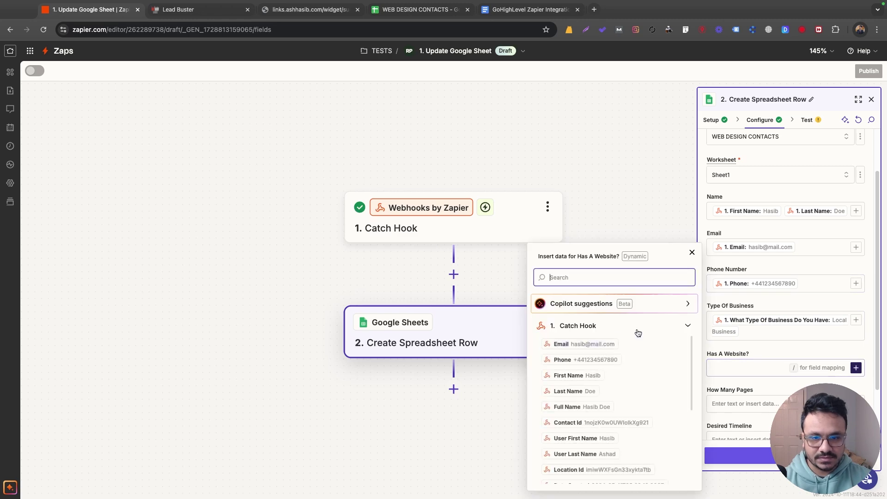
pyautogui.write('webs')
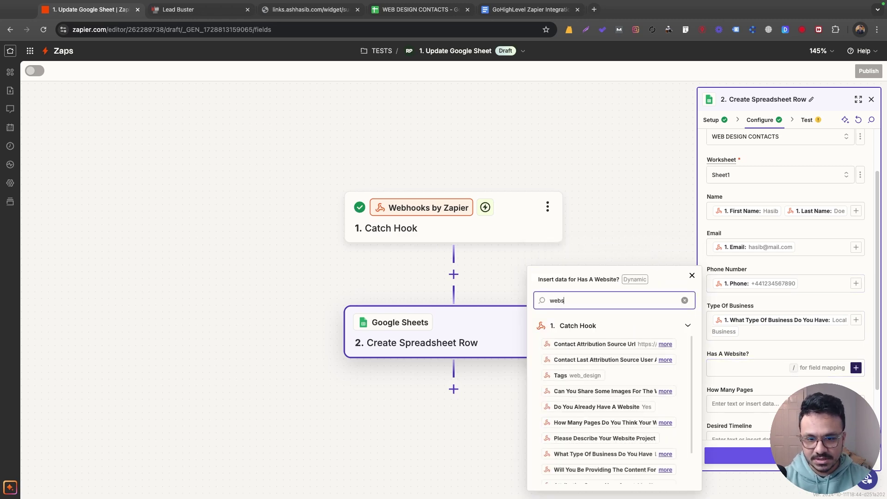
pyautogui.write('ite')
pyautogui.click(637, 407)
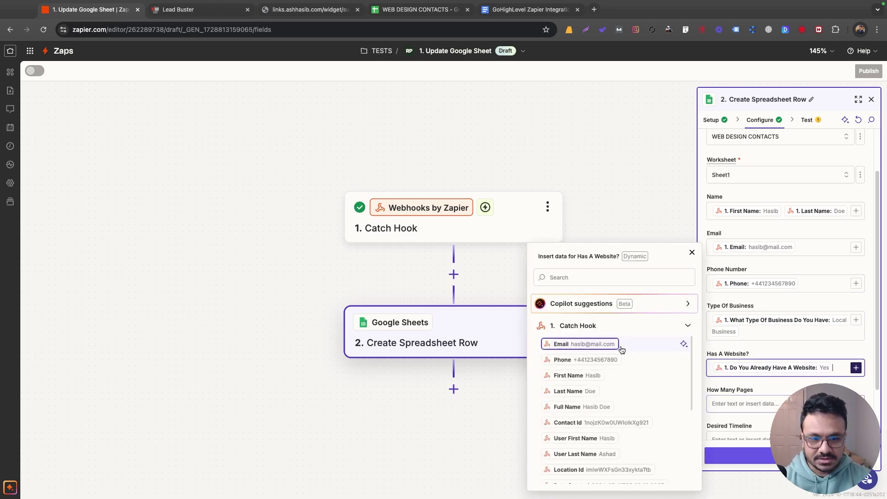
pyautogui.scroll(-3, 603, 414)
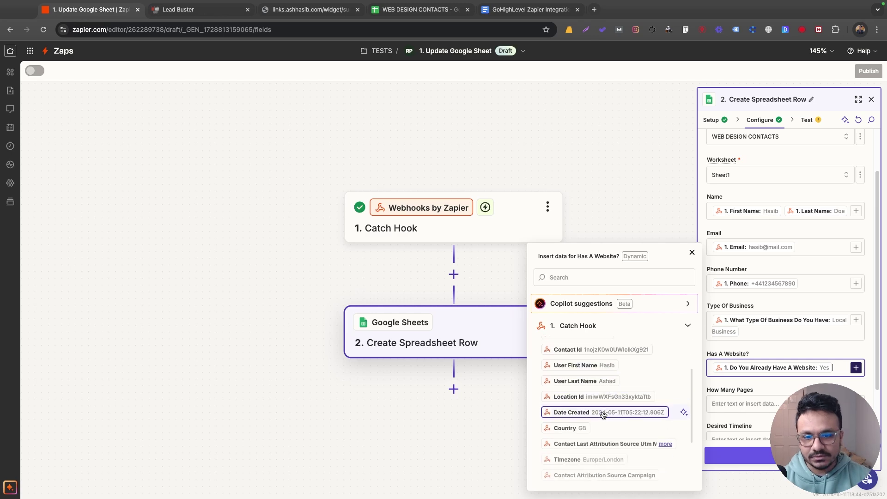
pyautogui.scroll(-1, 603, 415)
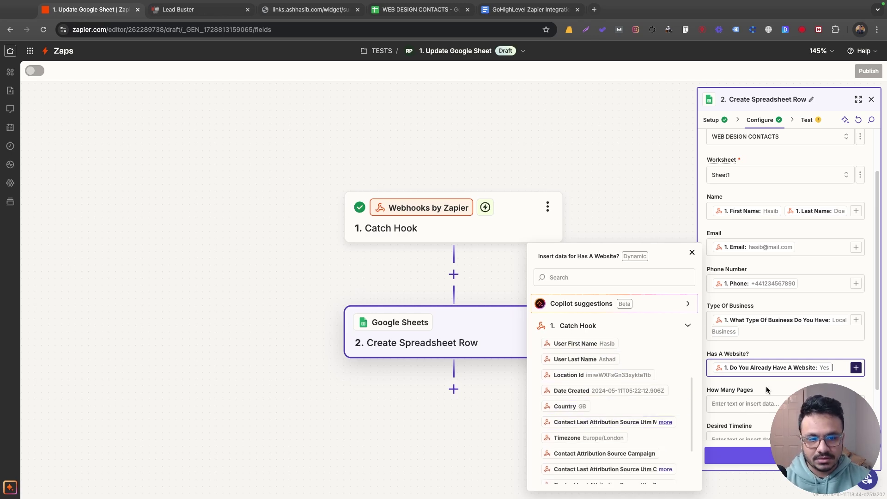
pyautogui.click(744, 403)
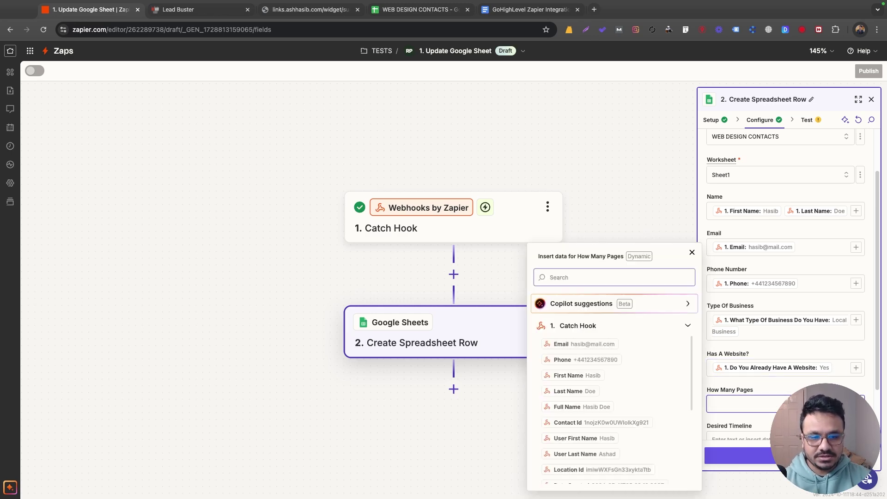
pyautogui.write('page')
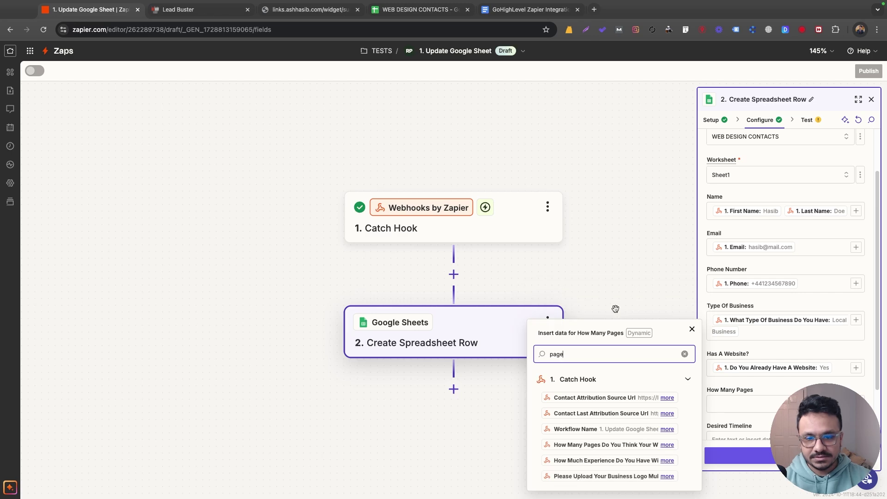
pyautogui.write('s')
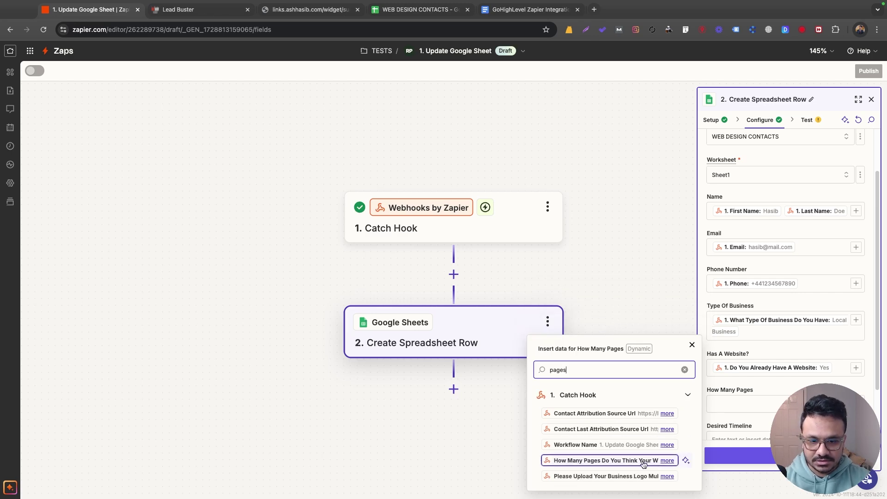
pyautogui.click(622, 461)
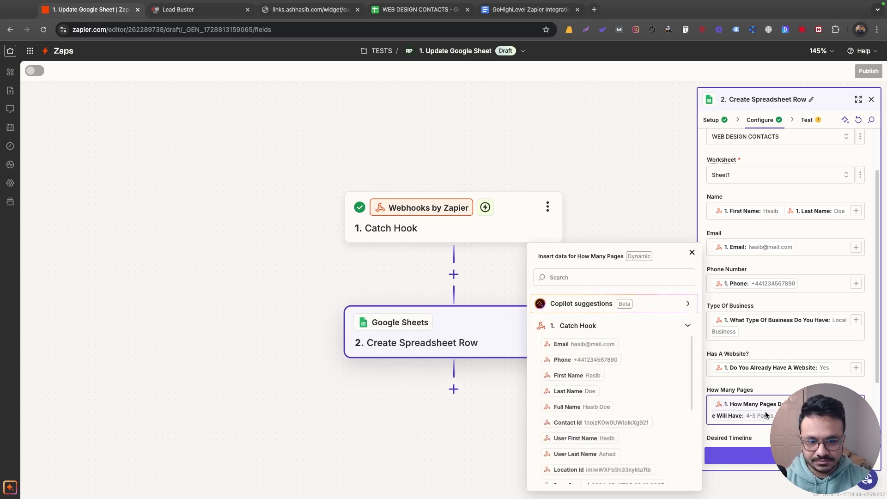
# Map the timeline and content answers into Desired Timeline and Who Provides Content
pyautogui.scroll(-2, 763, 324)
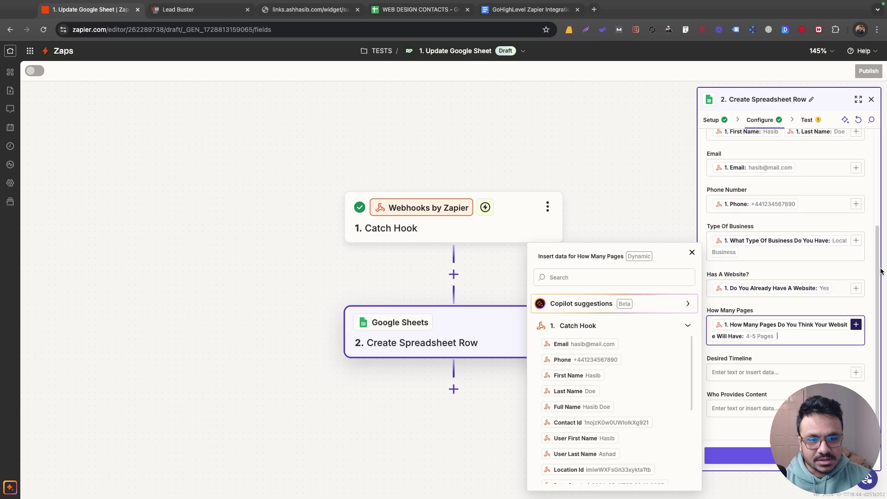
pyautogui.click(856, 373)
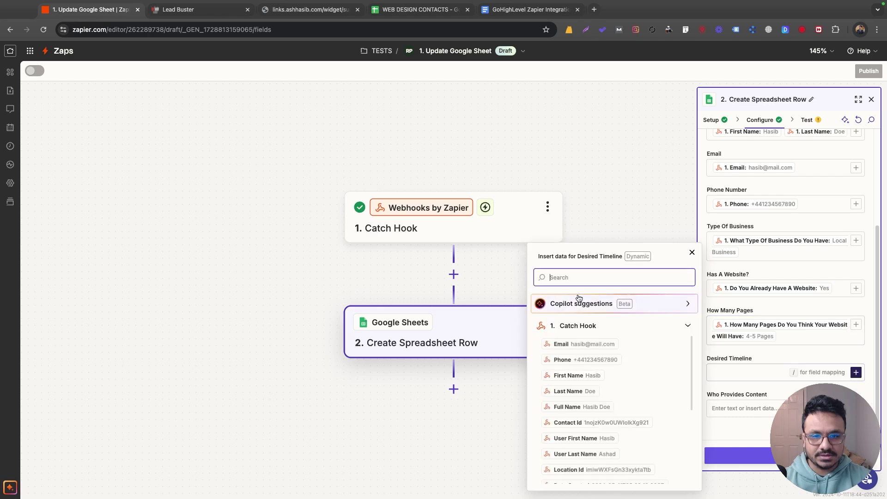
pyautogui.write('timeline')
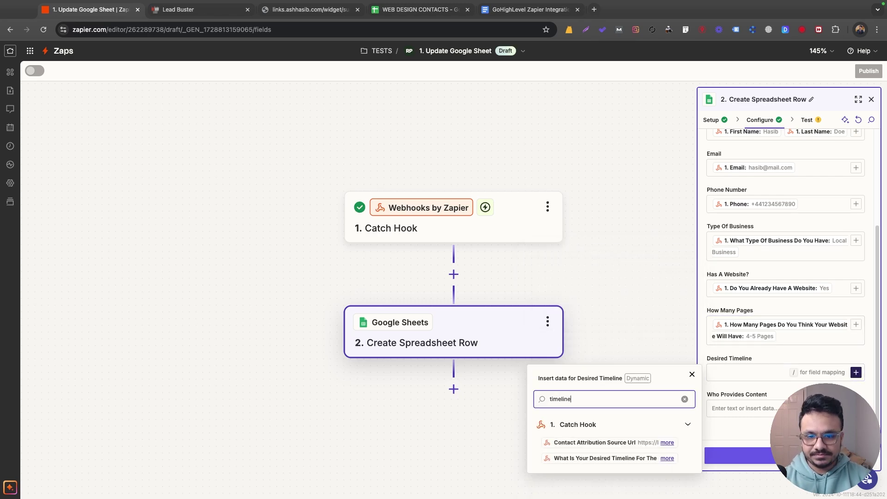
pyautogui.click(605, 458)
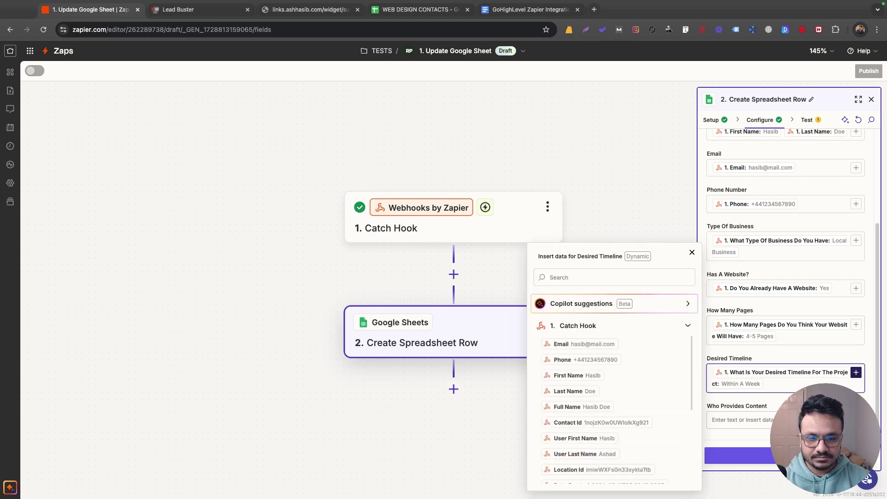
pyautogui.click(739, 419)
pyautogui.write('content')
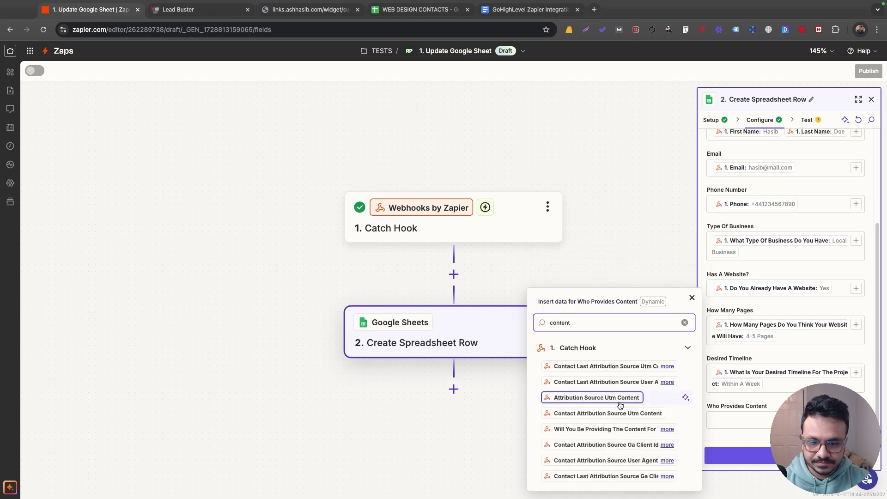
pyautogui.click(620, 429)
pyautogui.scroll(-1, 773, 384)
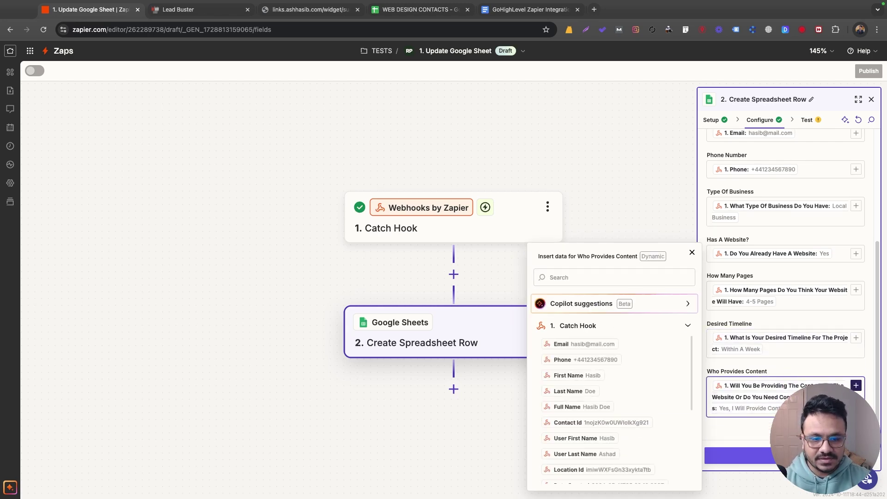
pyautogui.press('Escape')
# Test the step to send the survey row to Google Sheets, then check row 2 in WEB DESIGN CONTACTS
pyautogui.click(785, 456)
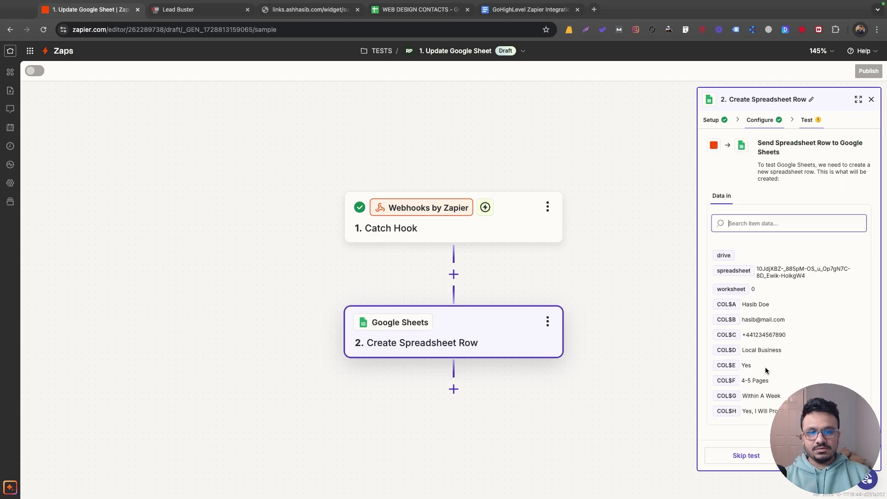
pyautogui.click(831, 456)
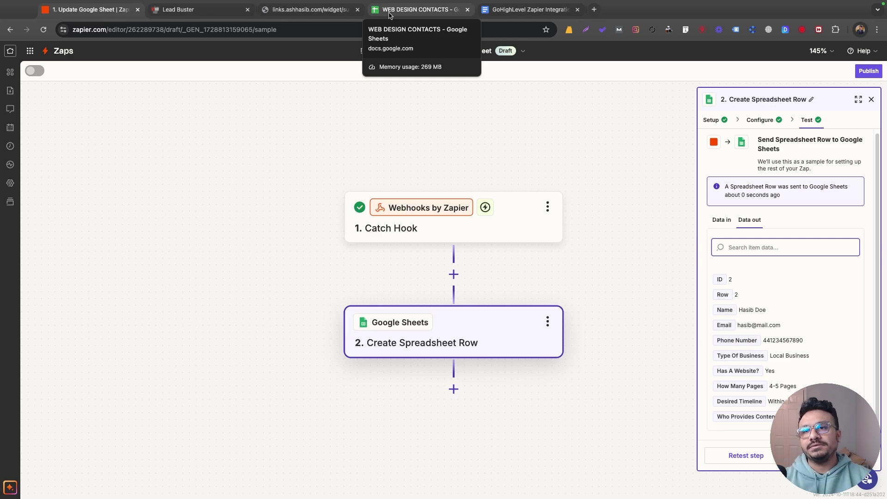
pyautogui.click(390, 11)
pyautogui.click(99, 144)
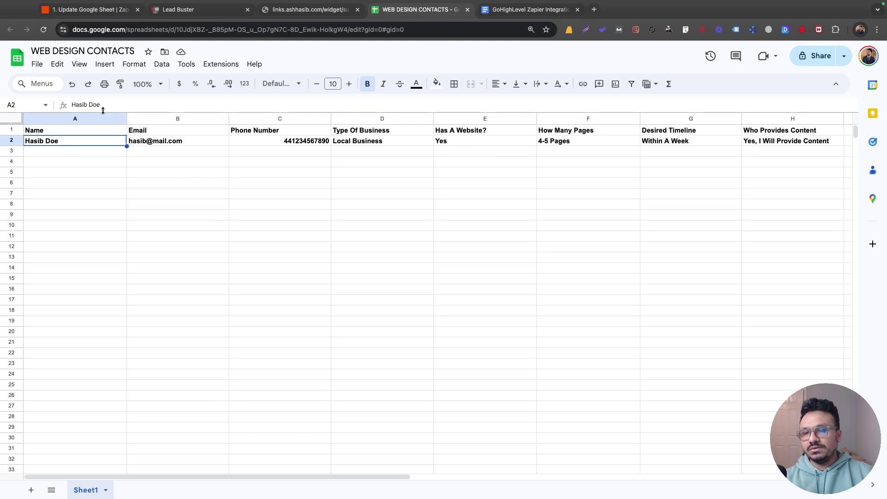
# Publish the zap as version v1, then return to the WEB DESIGN CONTACTS sheet showing row 2
pyautogui.click(87, 9)
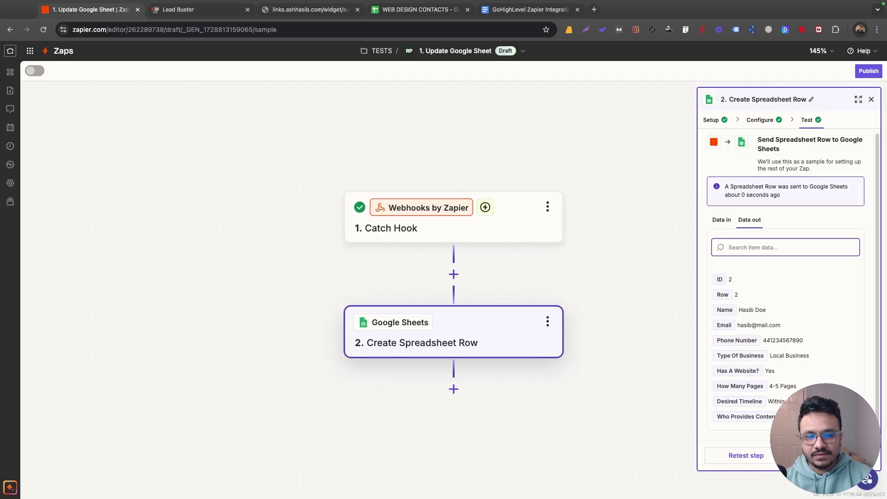
pyautogui.click(868, 70)
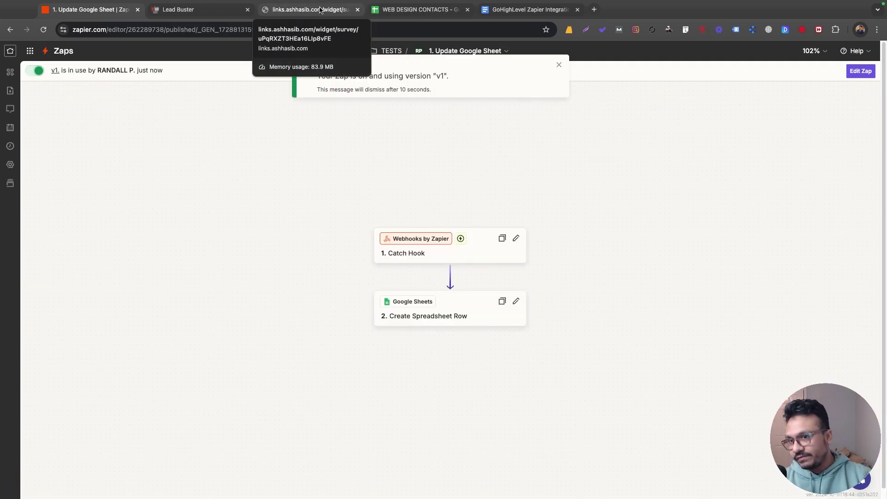
pyautogui.click(383, 13)
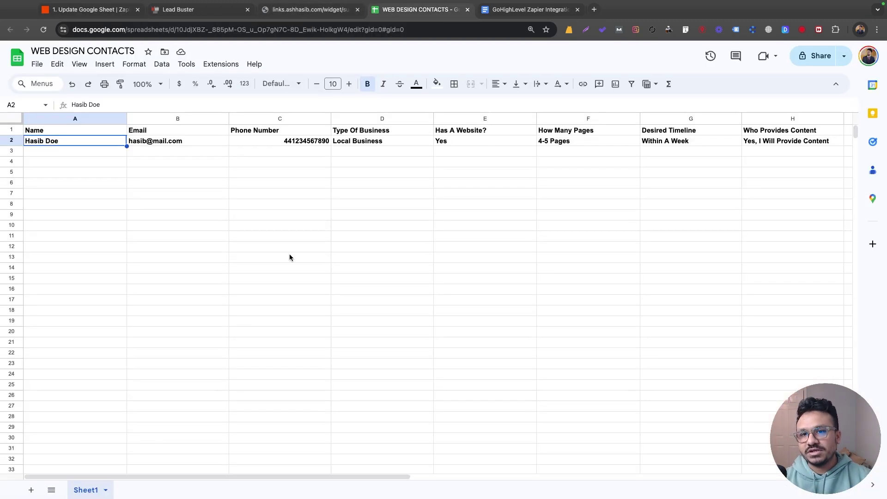